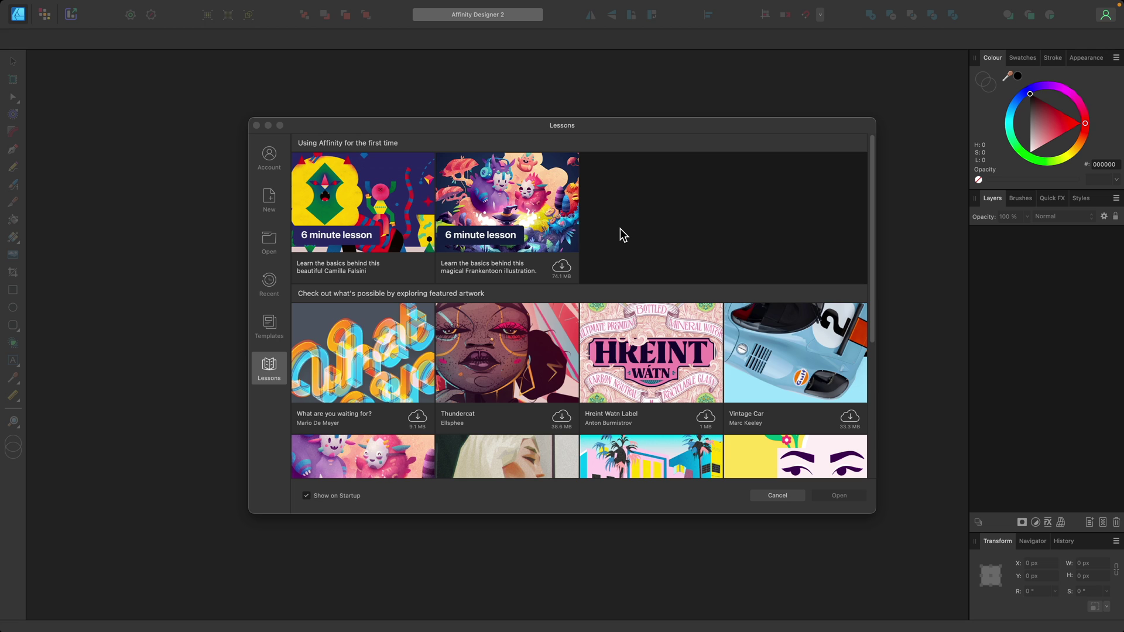
Step: Reopen the New Document dialog via File > New after closing the first one
{"action": "left_click", "coordinate": [278, 206]}
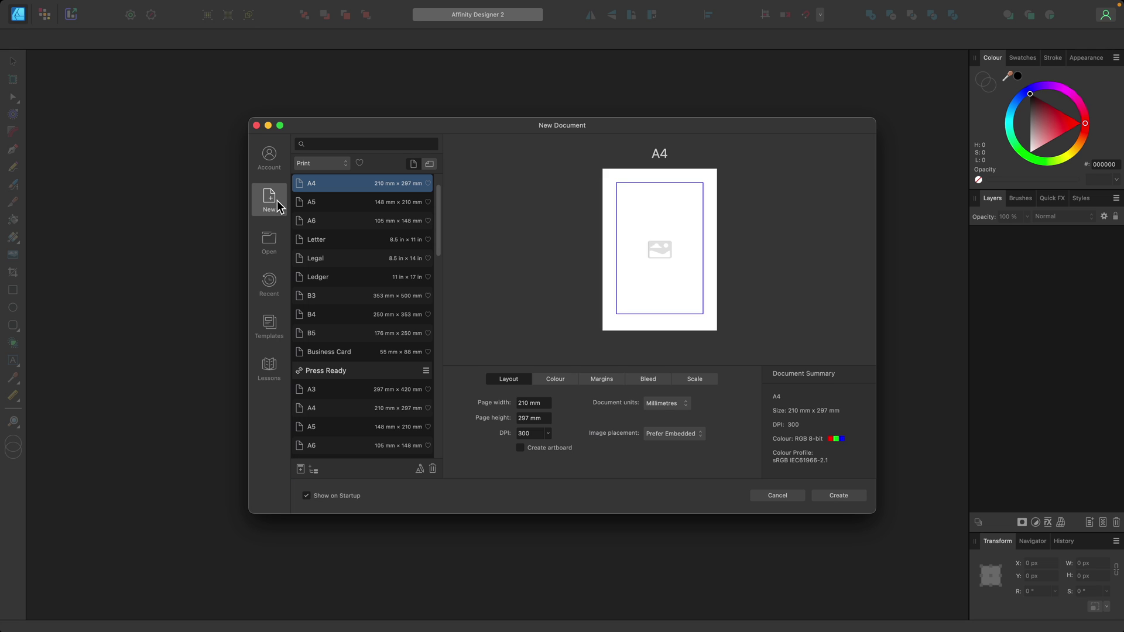
{"action": "left_click", "coordinate": [256, 126]}
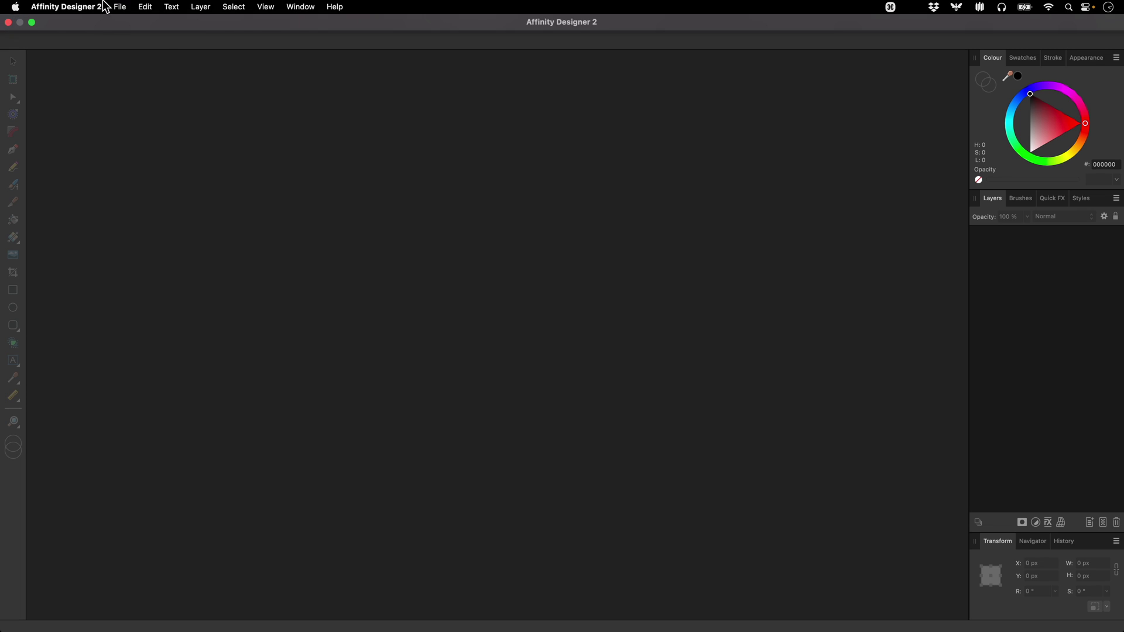
{"action": "left_click", "coordinate": [121, 7]}
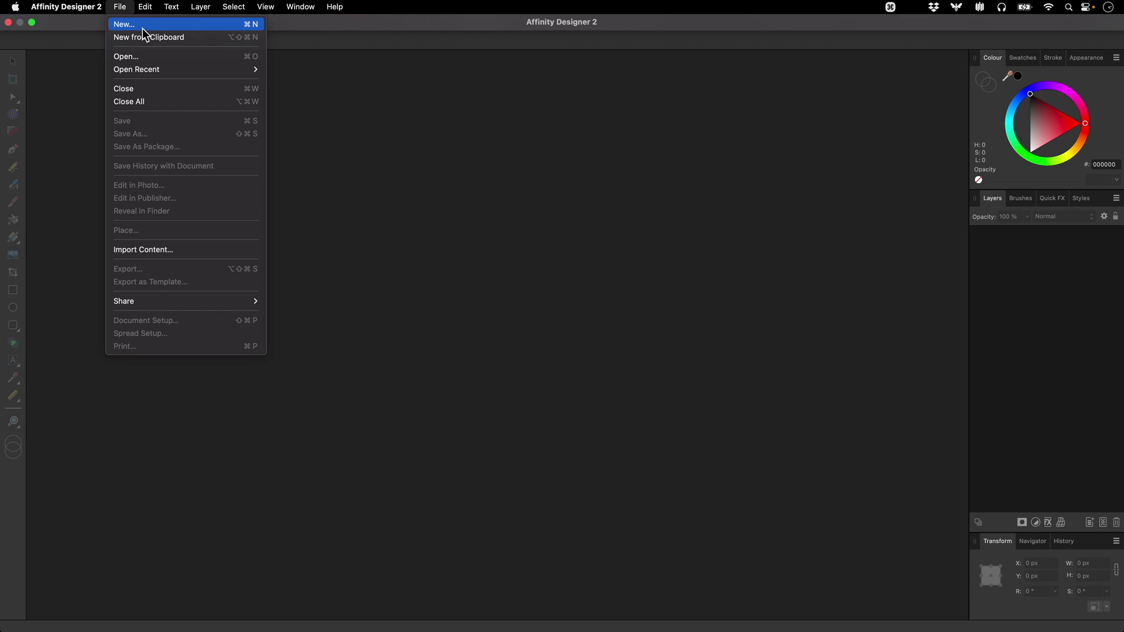
{"action": "left_click", "coordinate": [145, 27]}
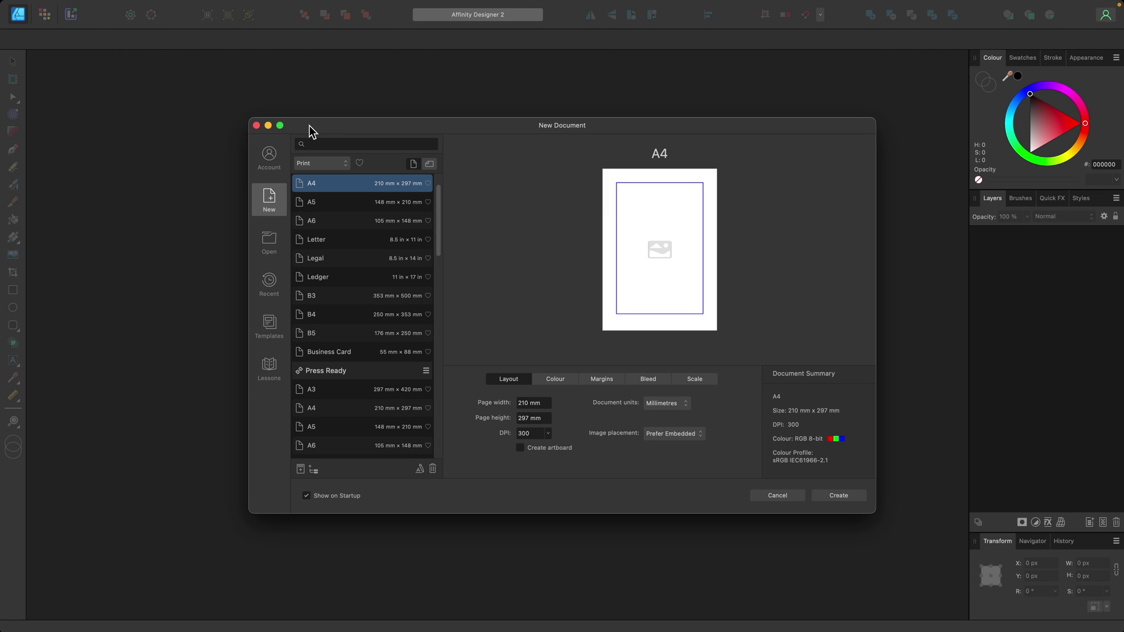
Step: Choose the Press Ready A4 preset, giving CMYK/8 with U.S. Web Coated (SWOP) v2
{"action": "left_click", "coordinate": [364, 144]}
{"action": "left_click", "coordinate": [346, 164]}
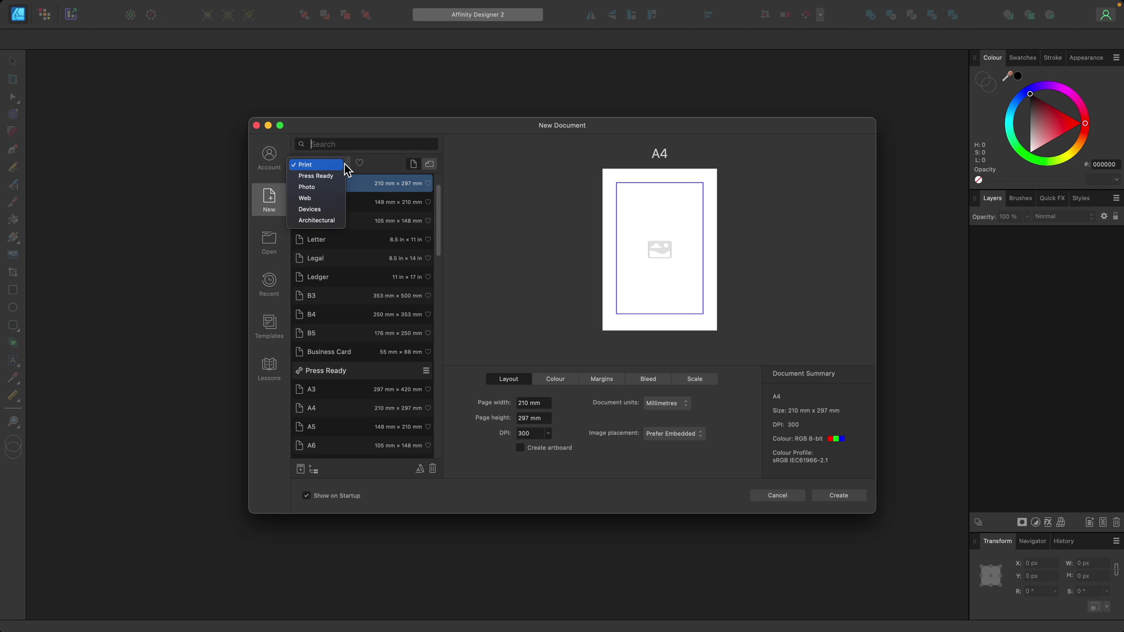
{"action": "left_click", "coordinate": [438, 203]}
{"action": "mouse_move", "coordinate": [438, 214]}
{"action": "left_mouse_down"}
{"action": "mouse_move", "coordinate": [449, 356]}
{"action": "mouse_move", "coordinate": [445, 199]}
{"action": "left_mouse_up"}
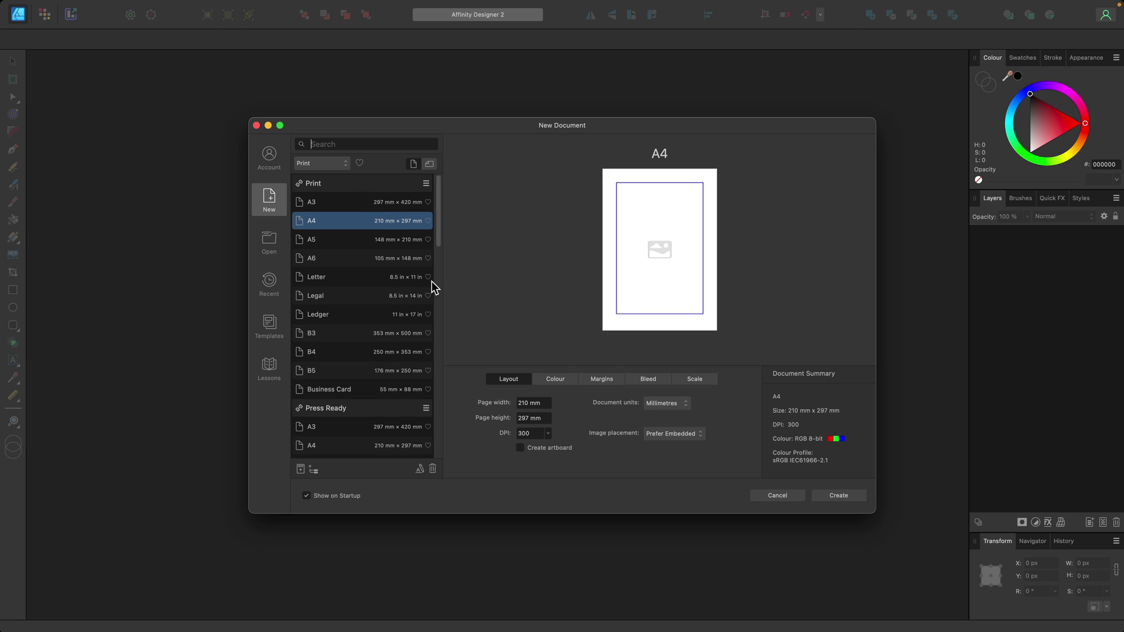
{"action": "left_click", "coordinate": [546, 377]}
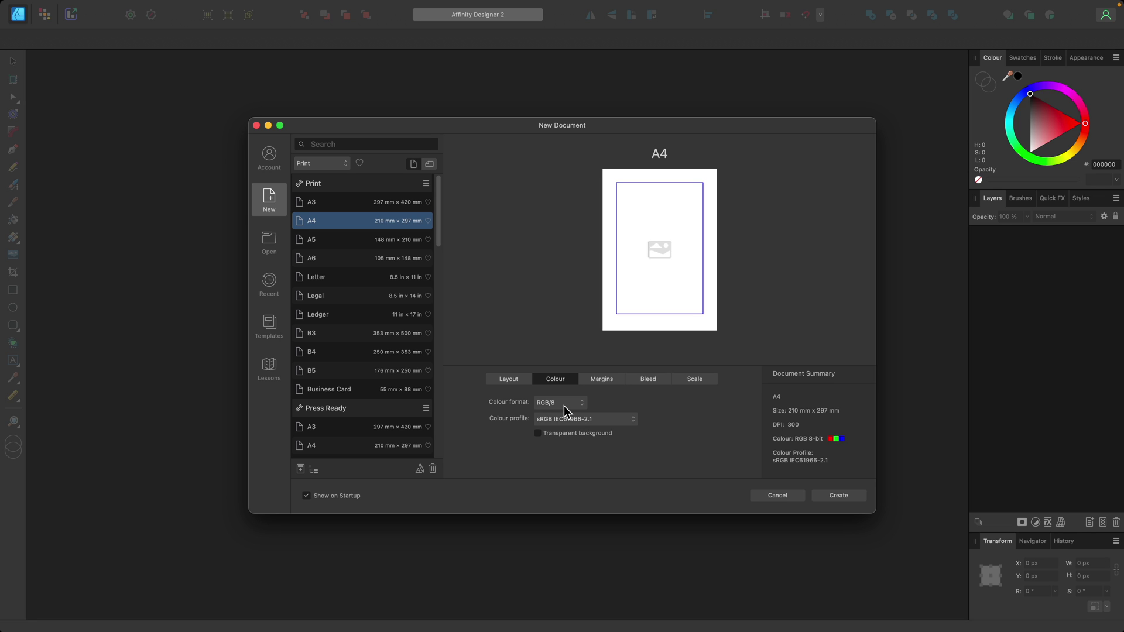
{"action": "scroll", "coordinate": [418, 354], "scroll_direction": "down", "scroll_amount": 5}
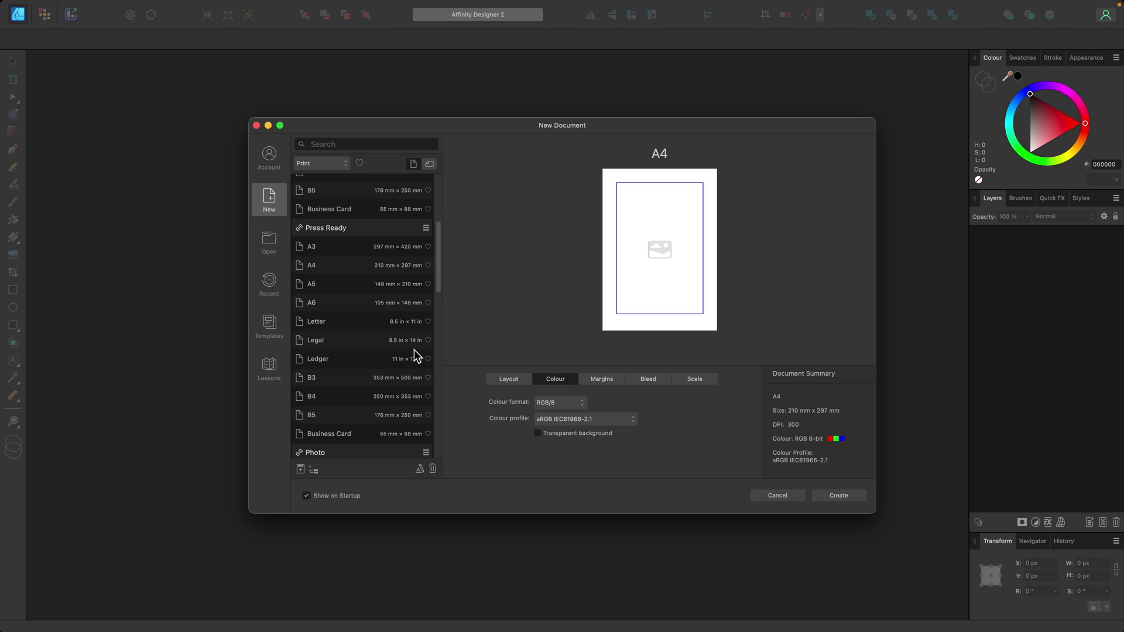
{"action": "left_click", "coordinate": [380, 273]}
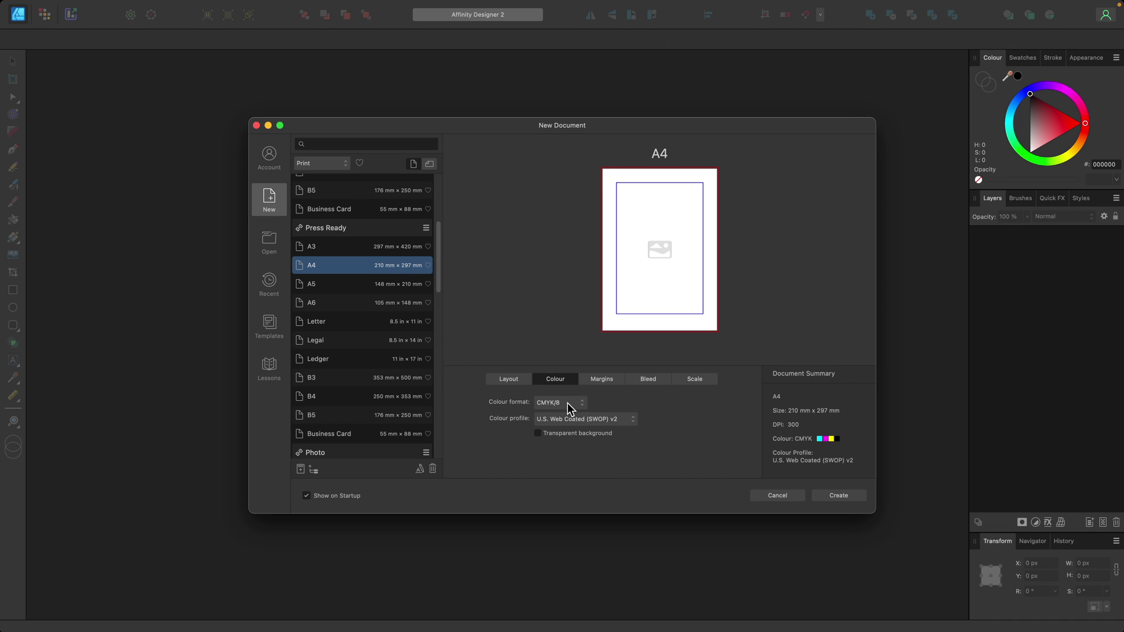
{"action": "scroll", "coordinate": [397, 343], "scroll_direction": "down", "scroll_amount": 5}
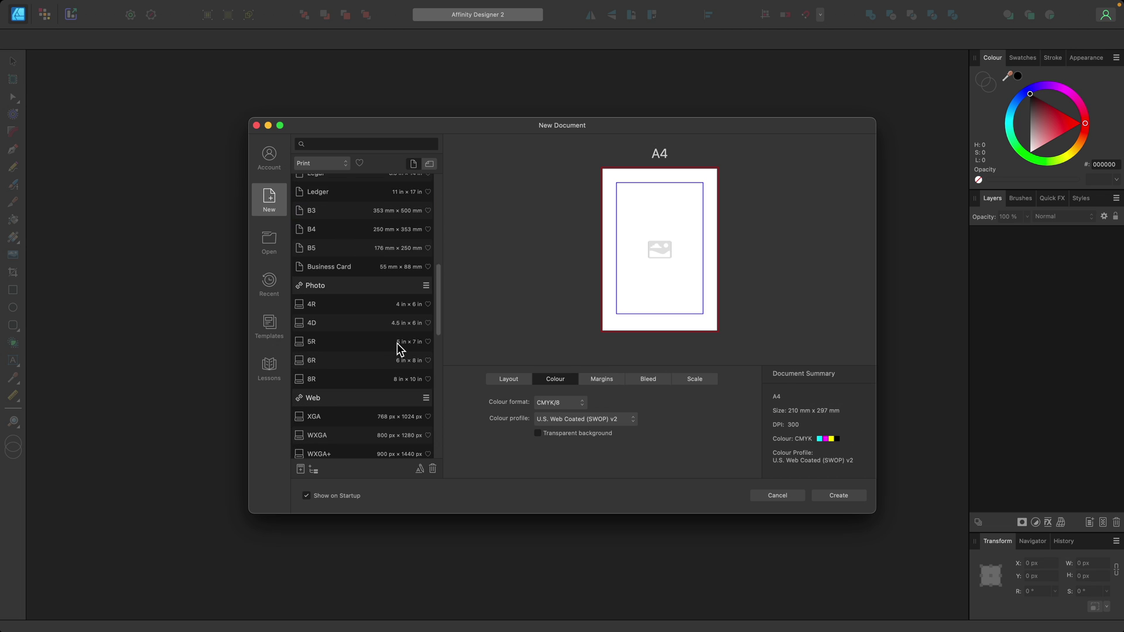
{"action": "scroll", "coordinate": [397, 343], "scroll_direction": "down", "scroll_amount": 1}
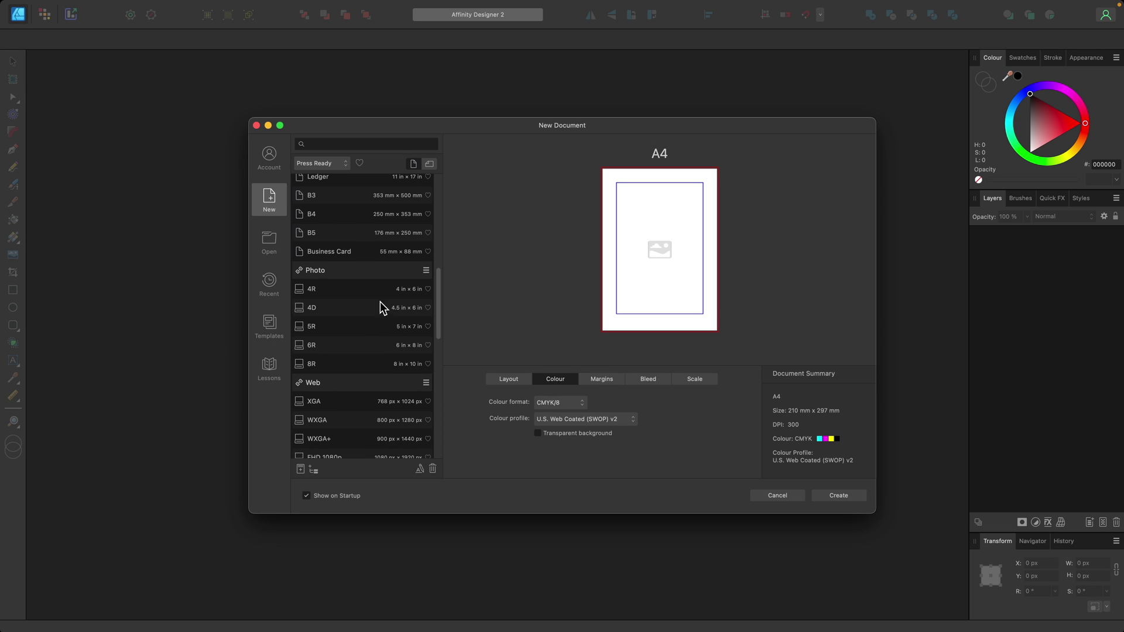
Step: Preview 4R, 5R, FHD 1080p, Social Media Square Post, iPad 11", then pick iPad 12.9"
{"action": "left_click", "coordinate": [375, 290]}
{"action": "left_click", "coordinate": [384, 328]}
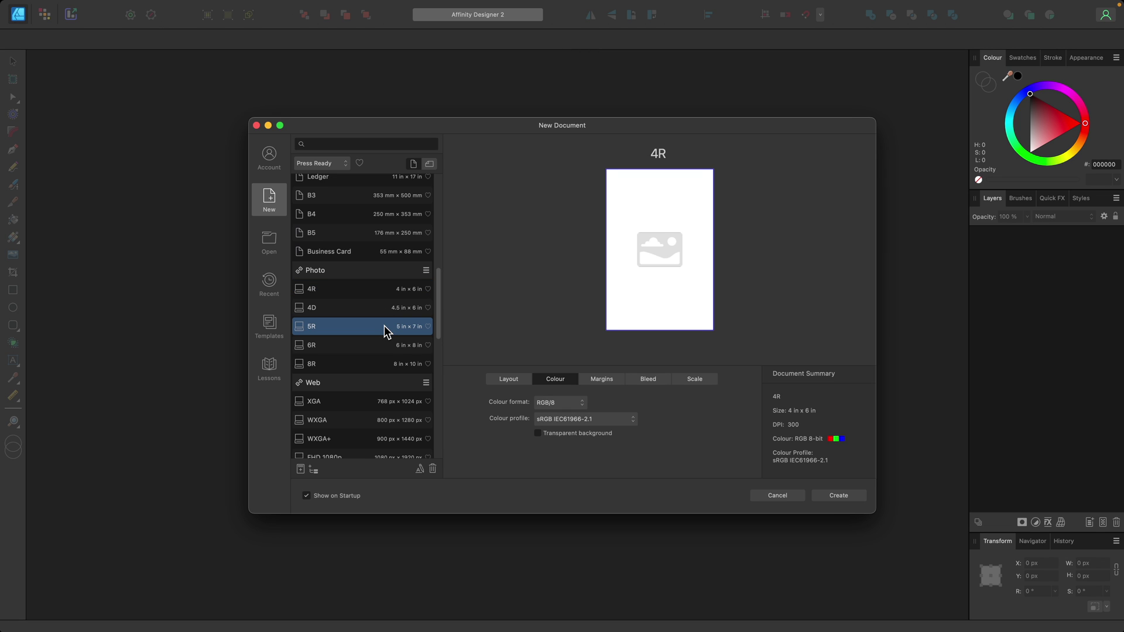
{"action": "scroll", "coordinate": [384, 326], "scroll_direction": "down", "scroll_amount": 10}
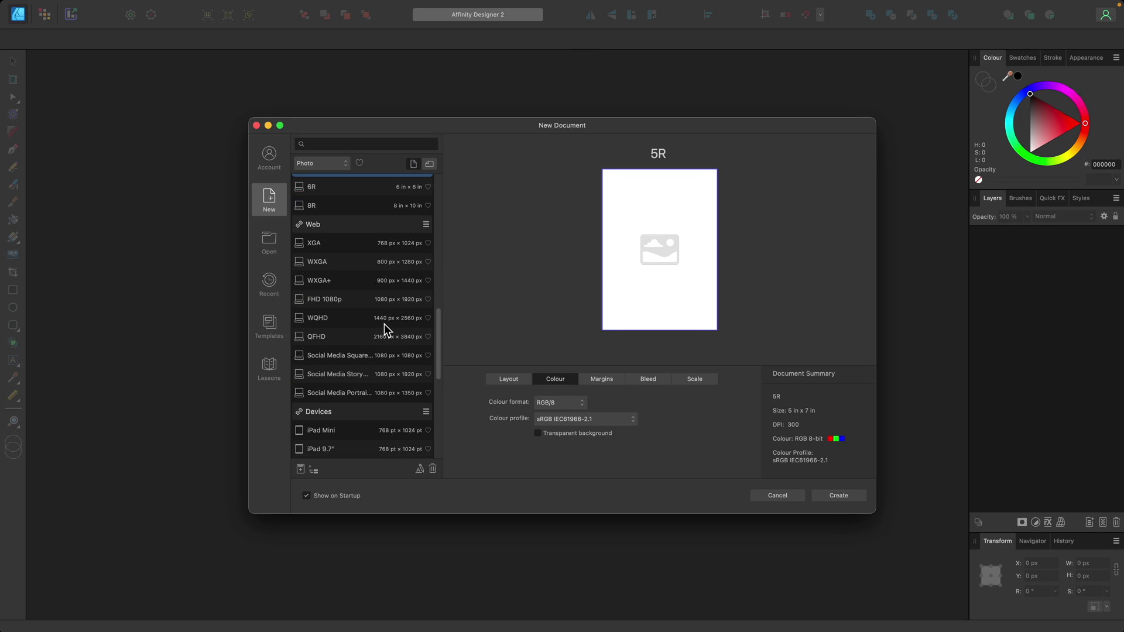
{"action": "left_click", "coordinate": [360, 300]}
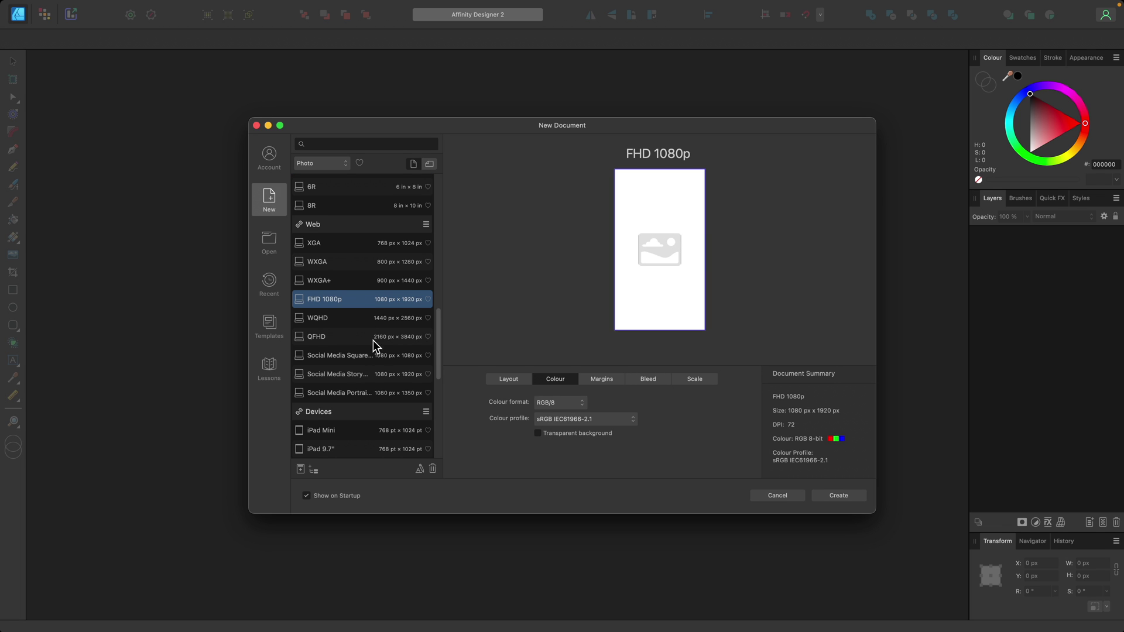
{"action": "left_click", "coordinate": [380, 355]}
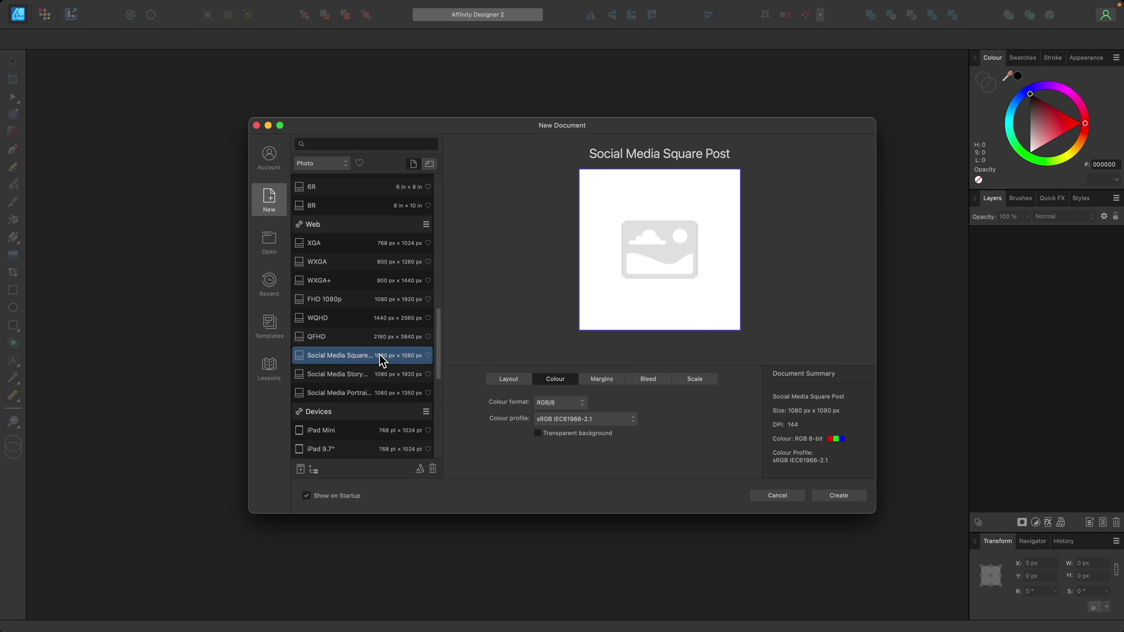
{"action": "scroll", "coordinate": [382, 358], "scroll_direction": "down", "scroll_amount": 8}
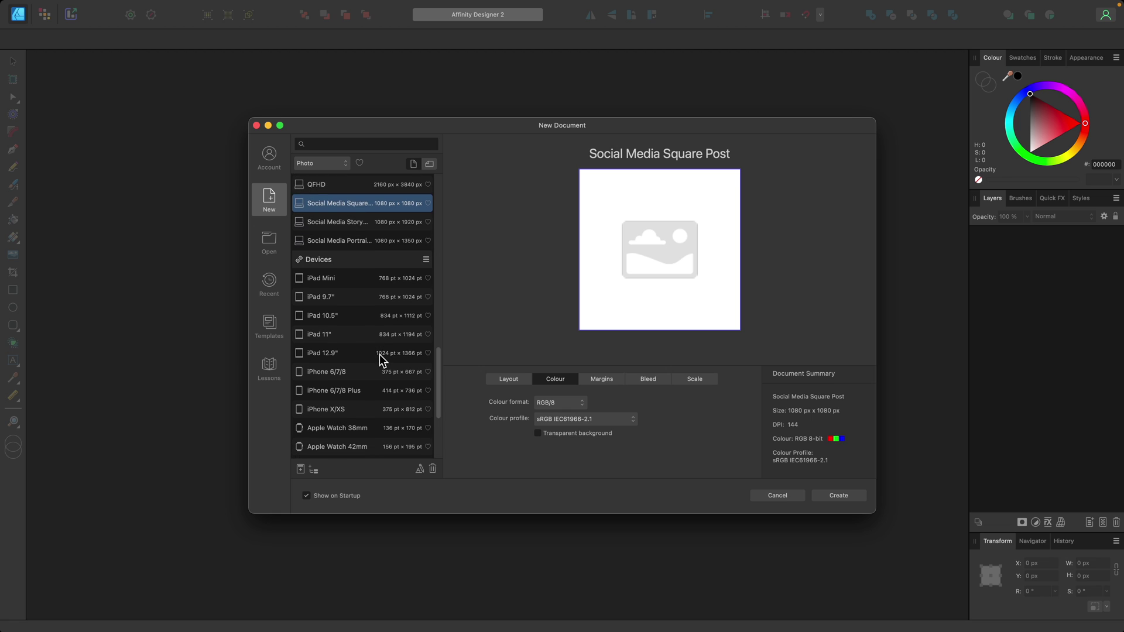
{"action": "left_click", "coordinate": [365, 336]}
{"action": "left_click", "coordinate": [370, 355]}
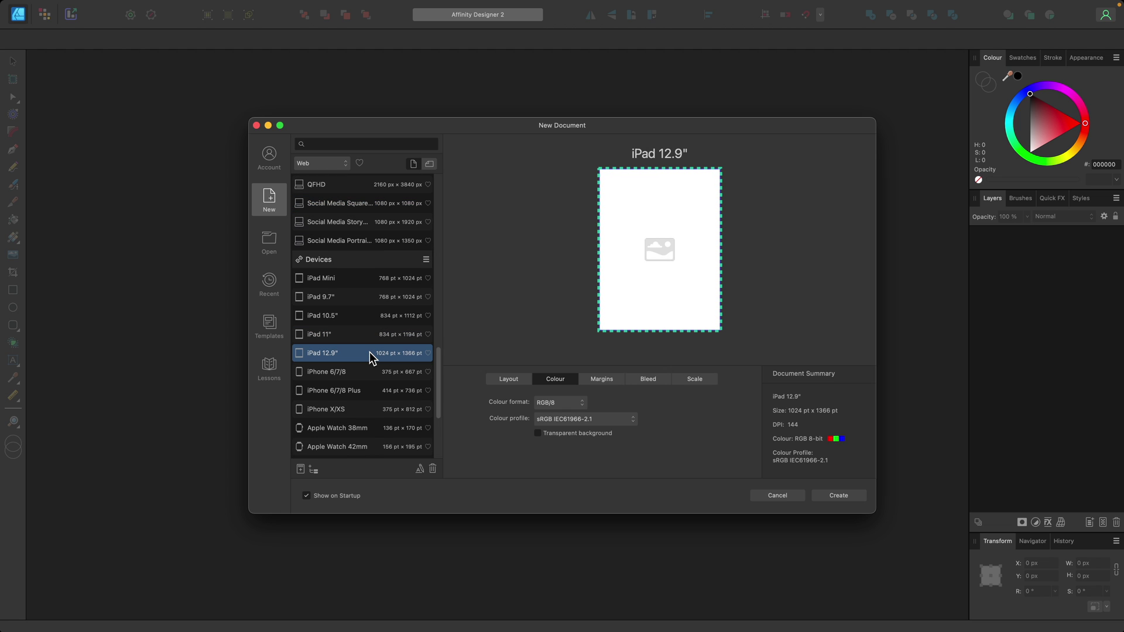
{"action": "scroll", "coordinate": [370, 352], "scroll_direction": "down", "scroll_amount": 8}
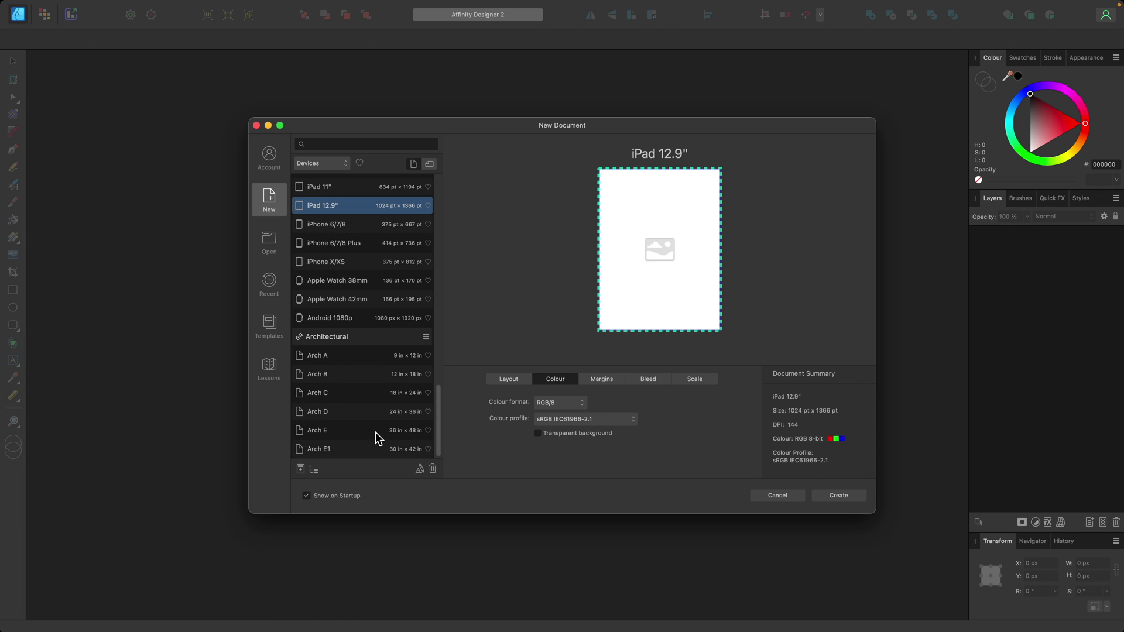
Step: Favourite A5 and iPad 12.9", filter the list to favourites, and pick A4
{"action": "left_click_drag", "start_coordinate": [433, 414], "coordinate": [437, 190]}
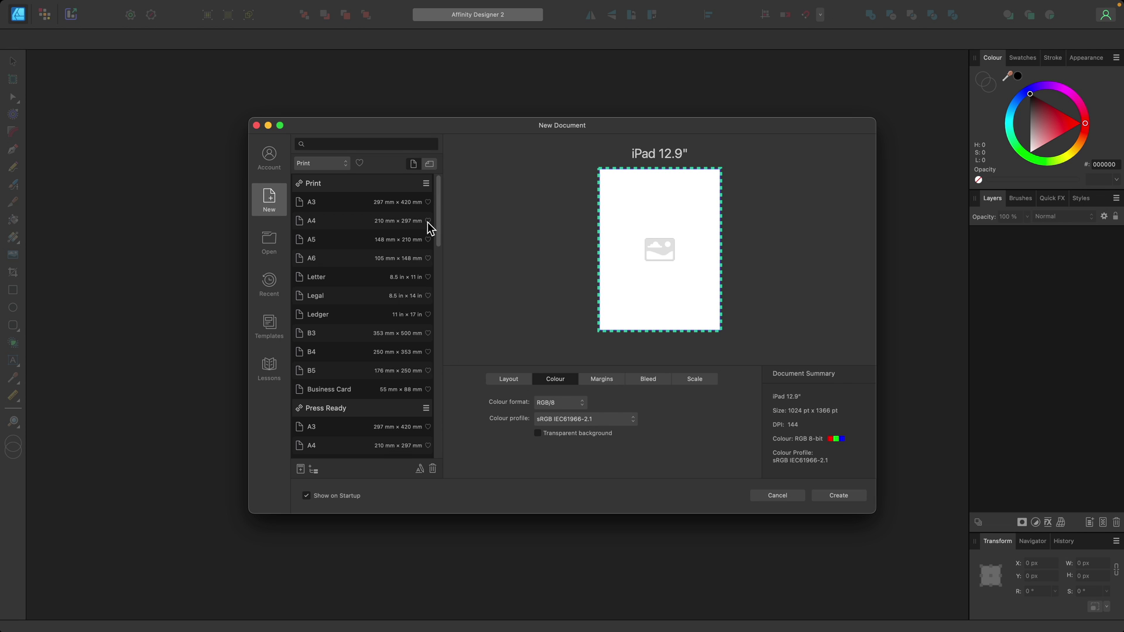
{"action": "scroll", "coordinate": [429, 223], "scroll_direction": "down", "scroll_amount": 5}
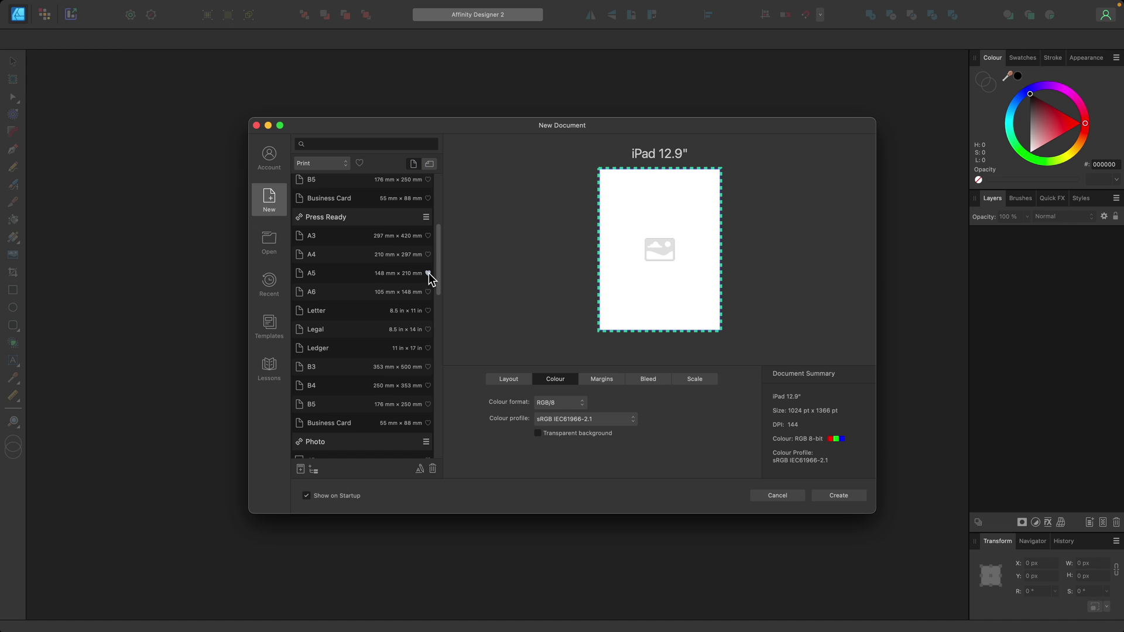
{"action": "left_click", "coordinate": [428, 273]}
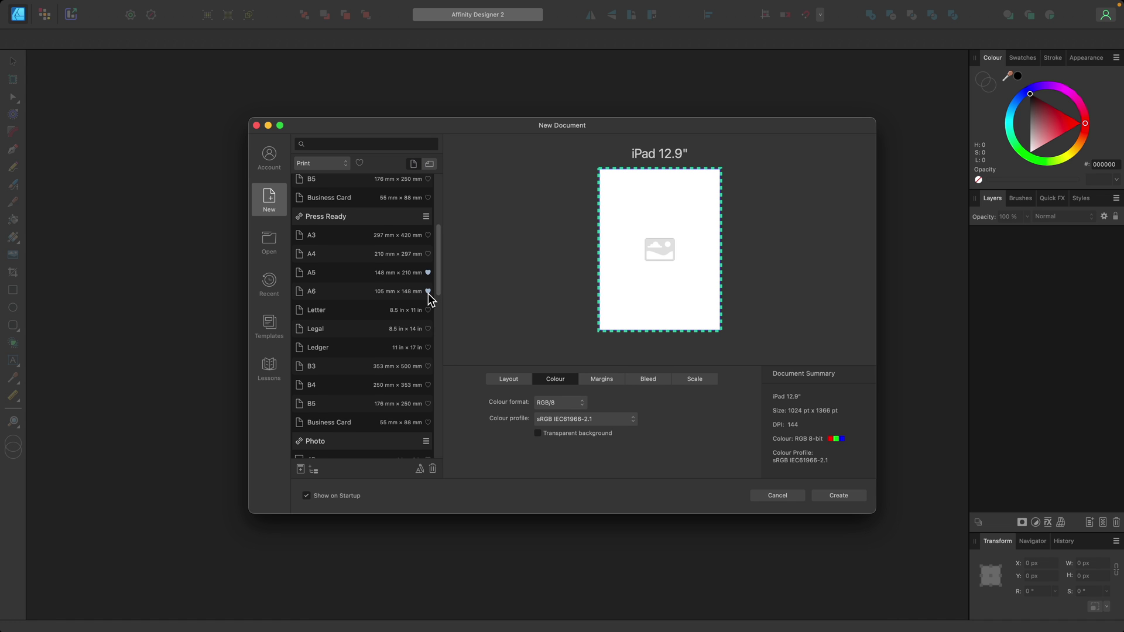
{"action": "scroll", "coordinate": [428, 296], "scroll_direction": "down", "scroll_amount": 10}
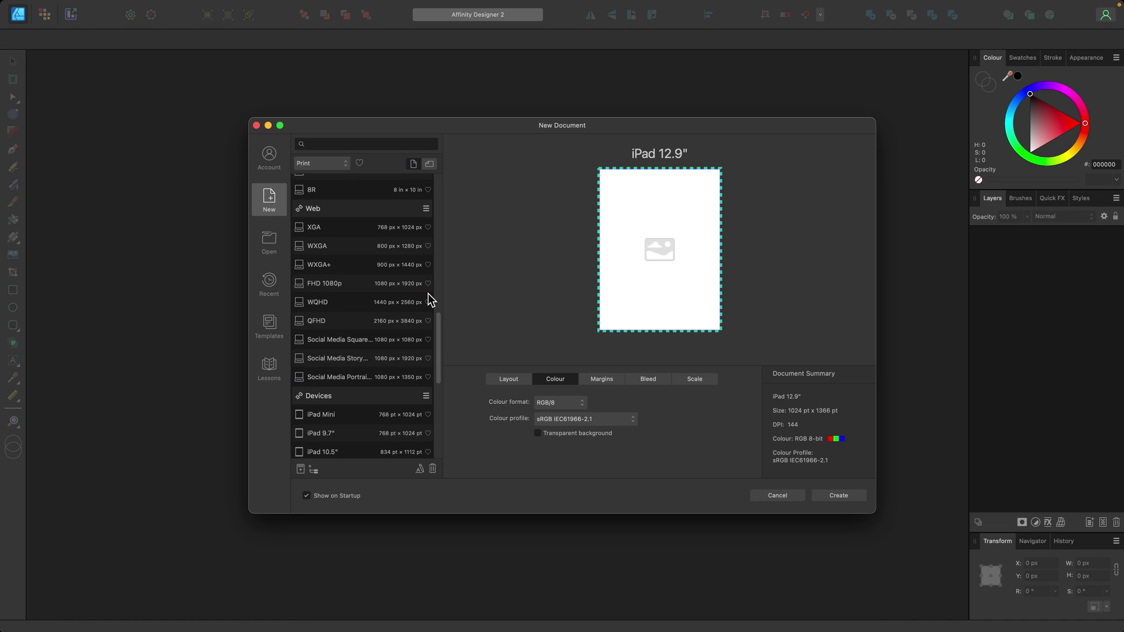
{"action": "scroll", "coordinate": [428, 342], "scroll_direction": "down", "scroll_amount": 5}
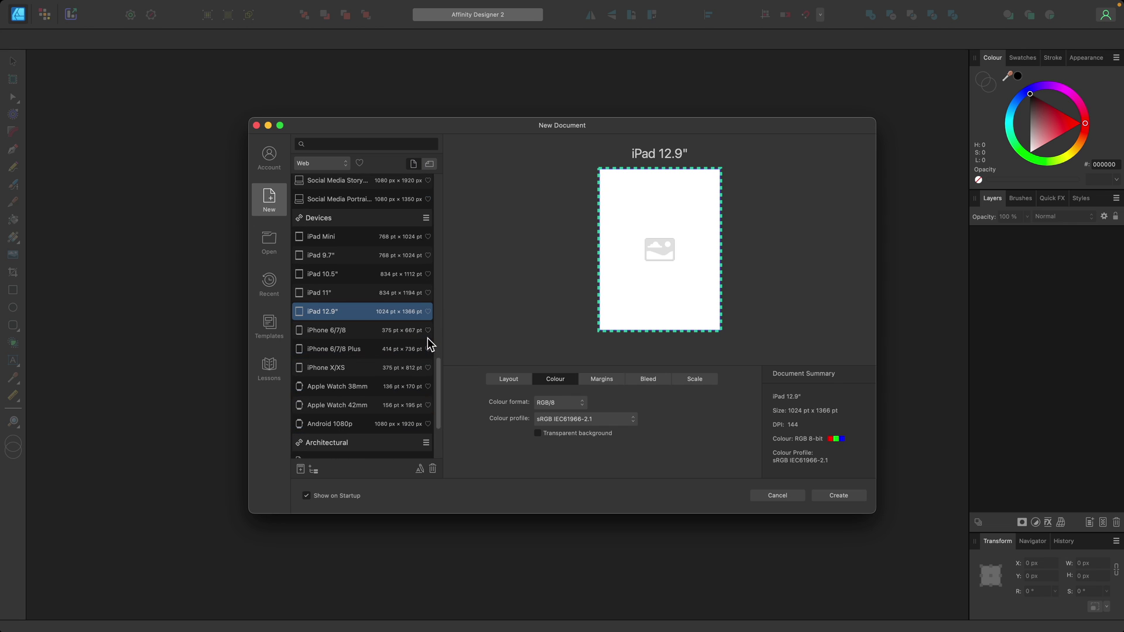
{"action": "left_click", "coordinate": [428, 312]}
{"action": "left_click", "coordinate": [360, 164]}
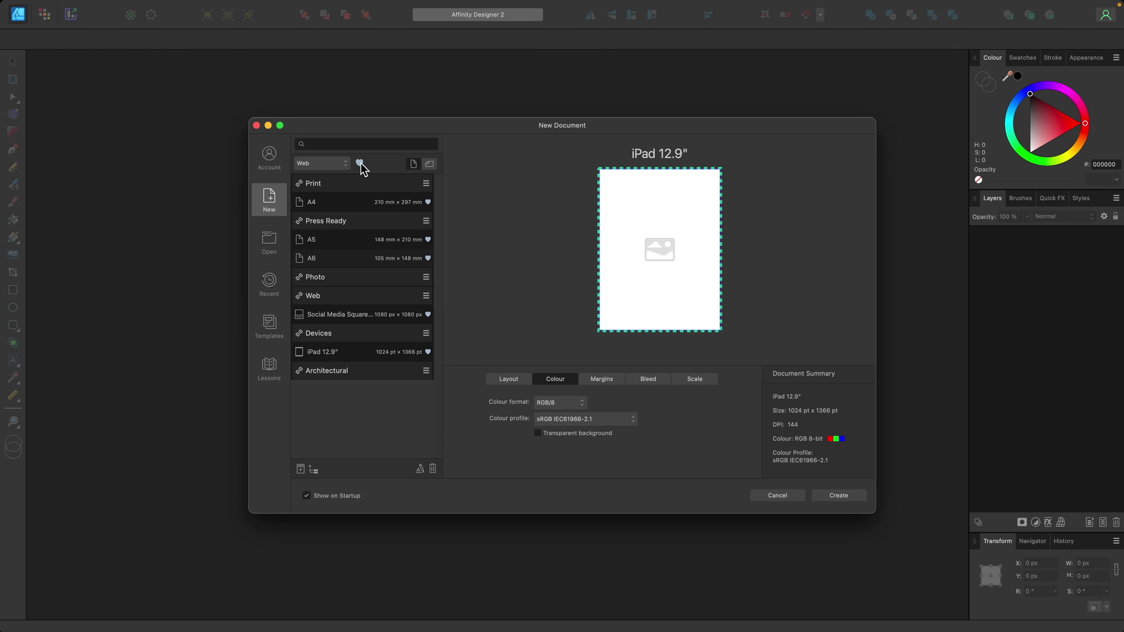
{"action": "left_click", "coordinate": [364, 201]}
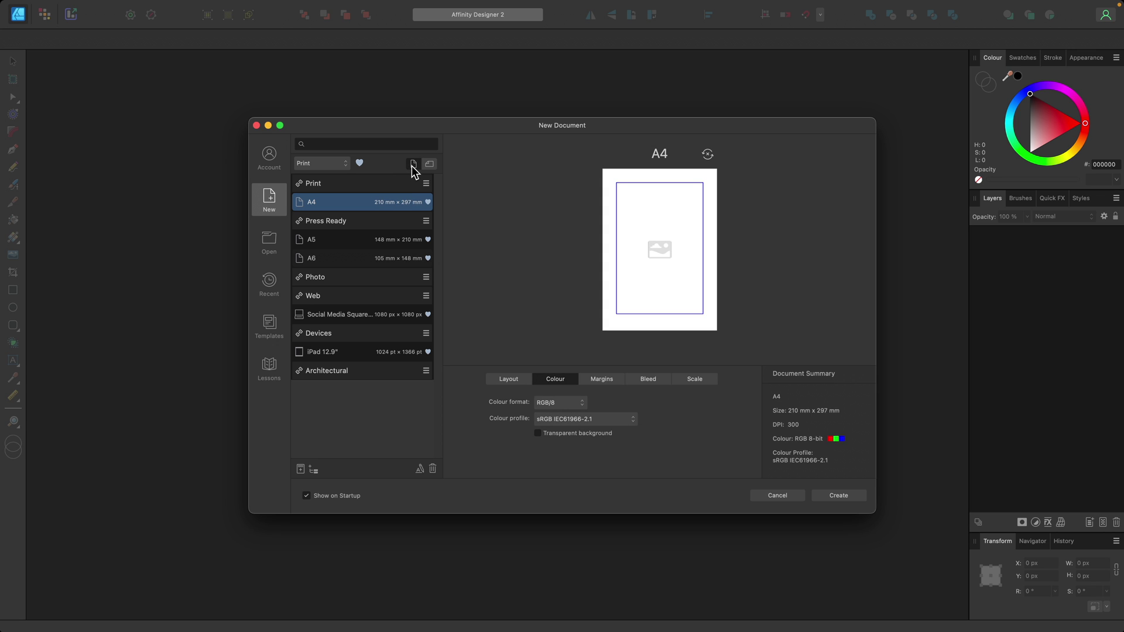
Step: Make A4 landscape at 297 × 210 mm and show all preset categories again
{"action": "left_click", "coordinate": [430, 167]}
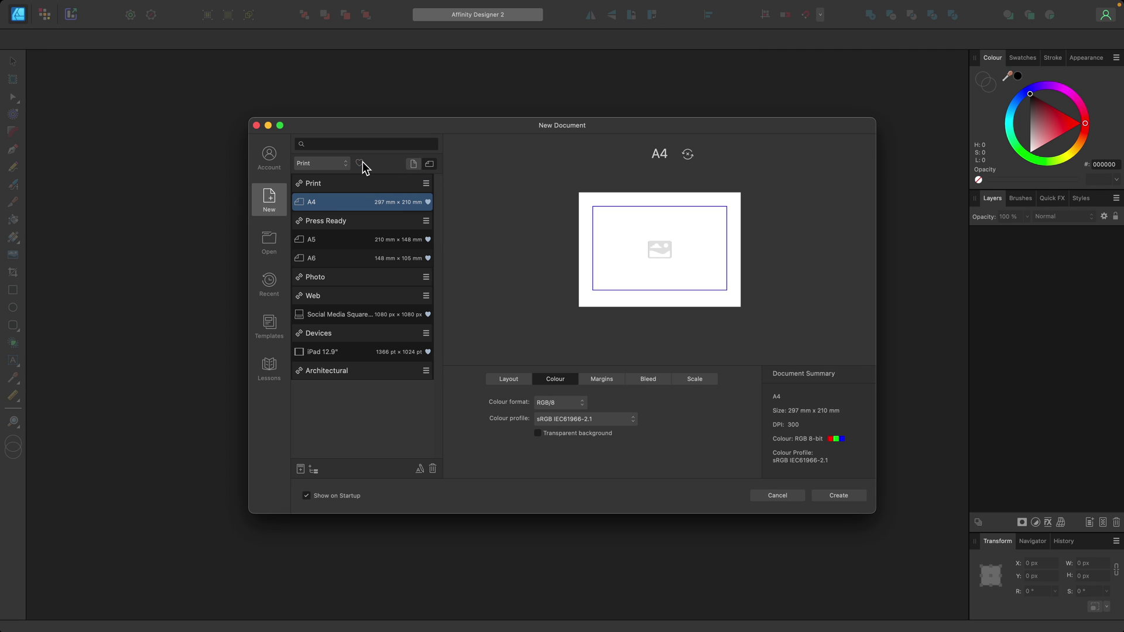
{"action": "left_click", "coordinate": [360, 164]}
{"action": "left_click", "coordinate": [425, 183]}
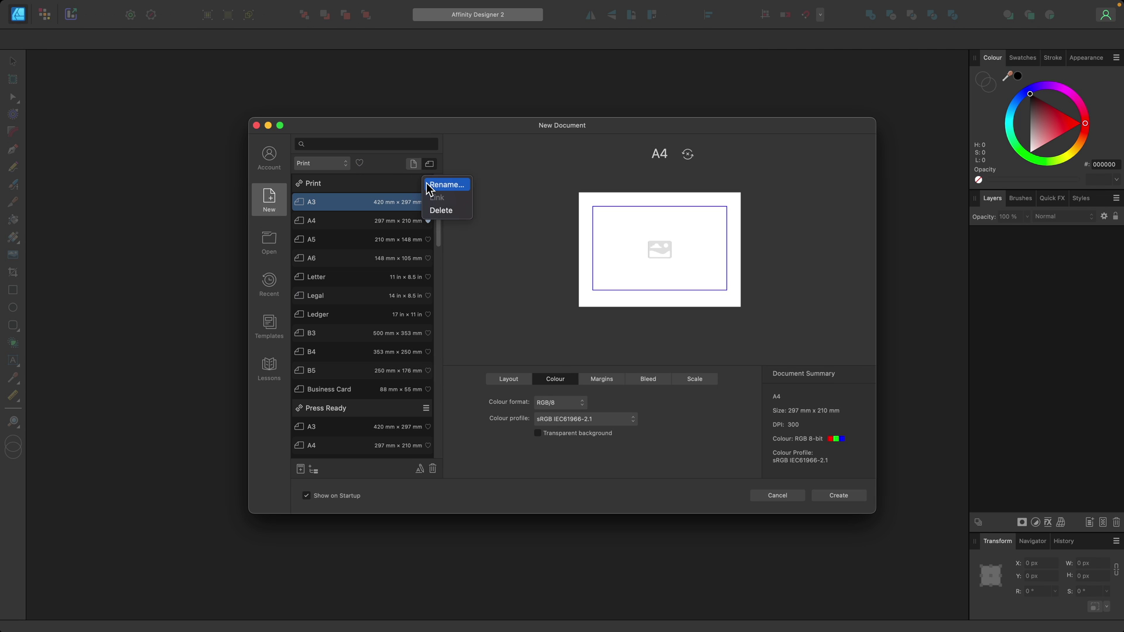
{"action": "left_click", "coordinate": [461, 212]}
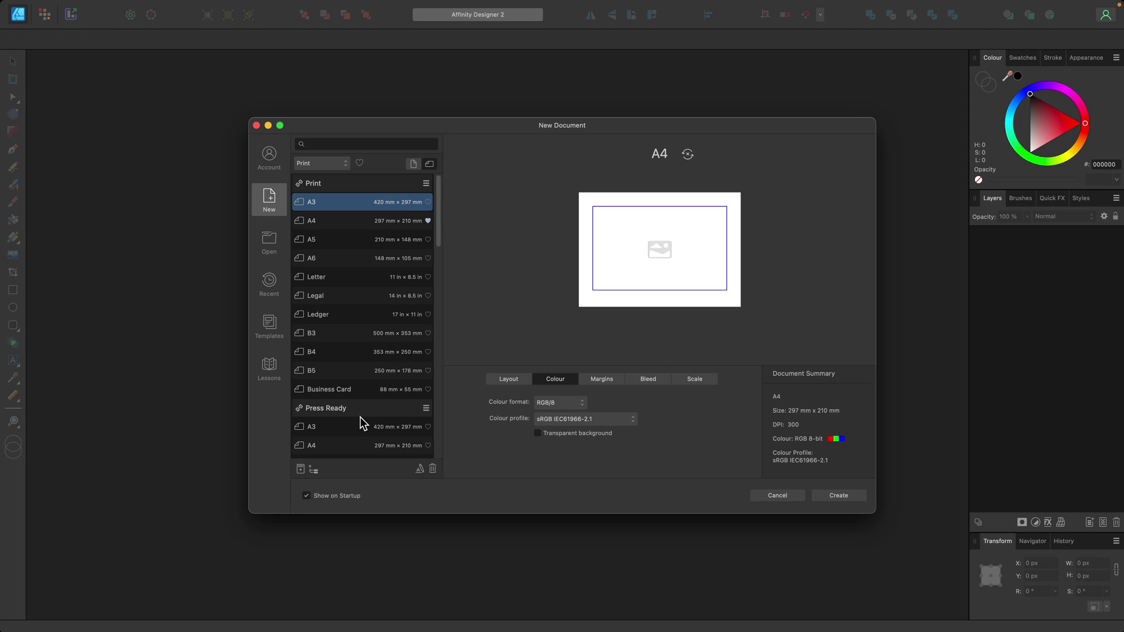
Step: Create a new preset category named 'Product Design'
{"action": "left_click", "coordinate": [315, 471]}
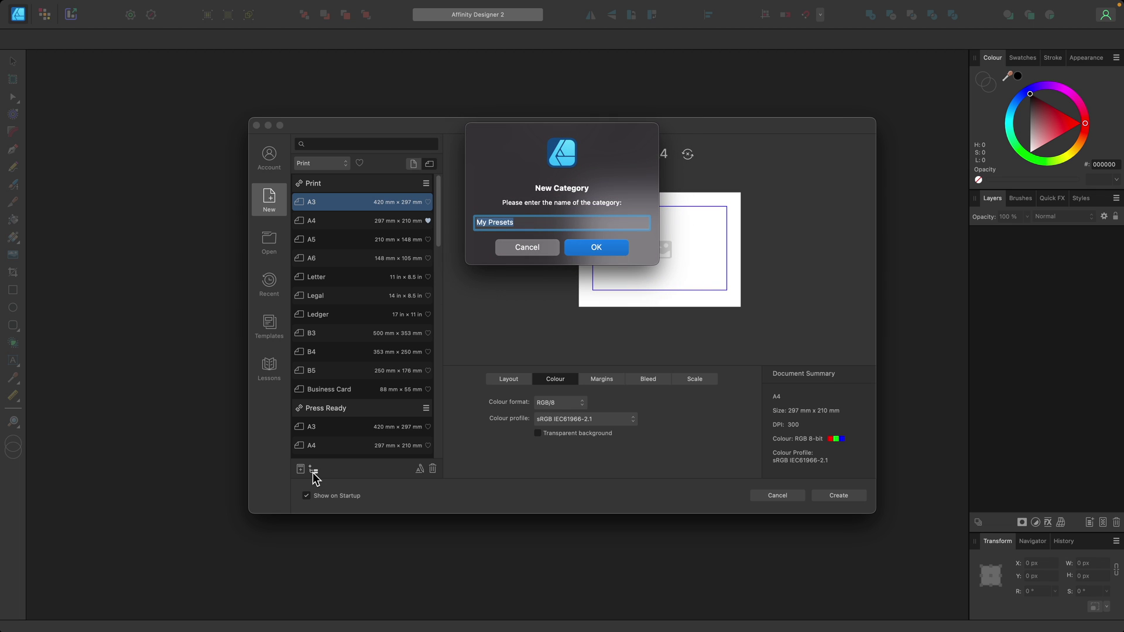
{"action": "type", "text": "Pr"}
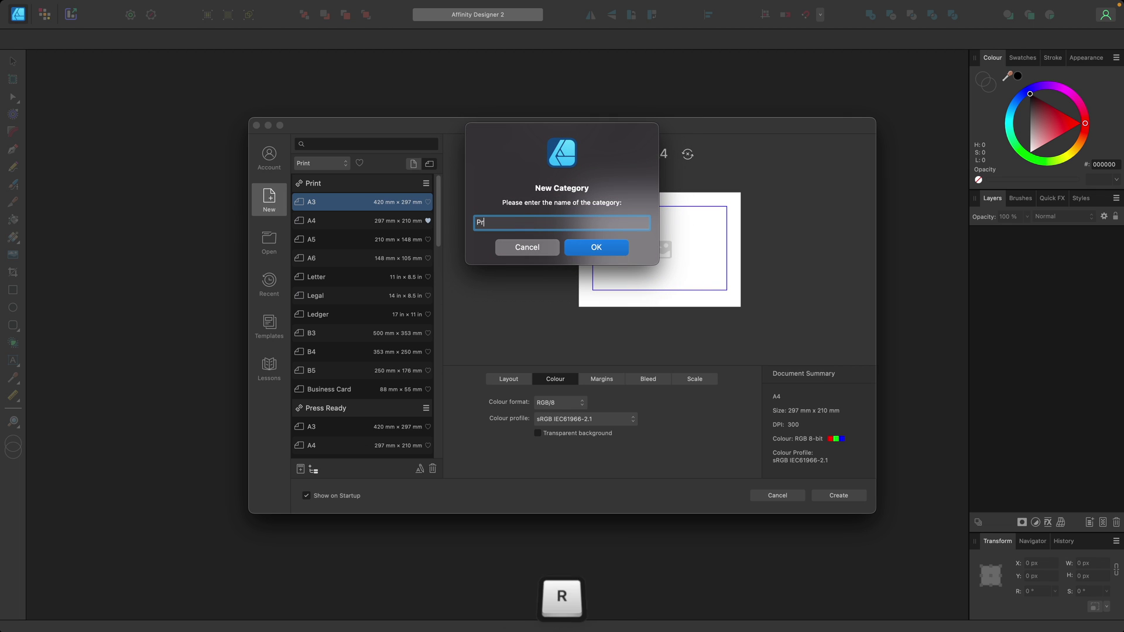
{"action": "type", "text": "oduct Design"}
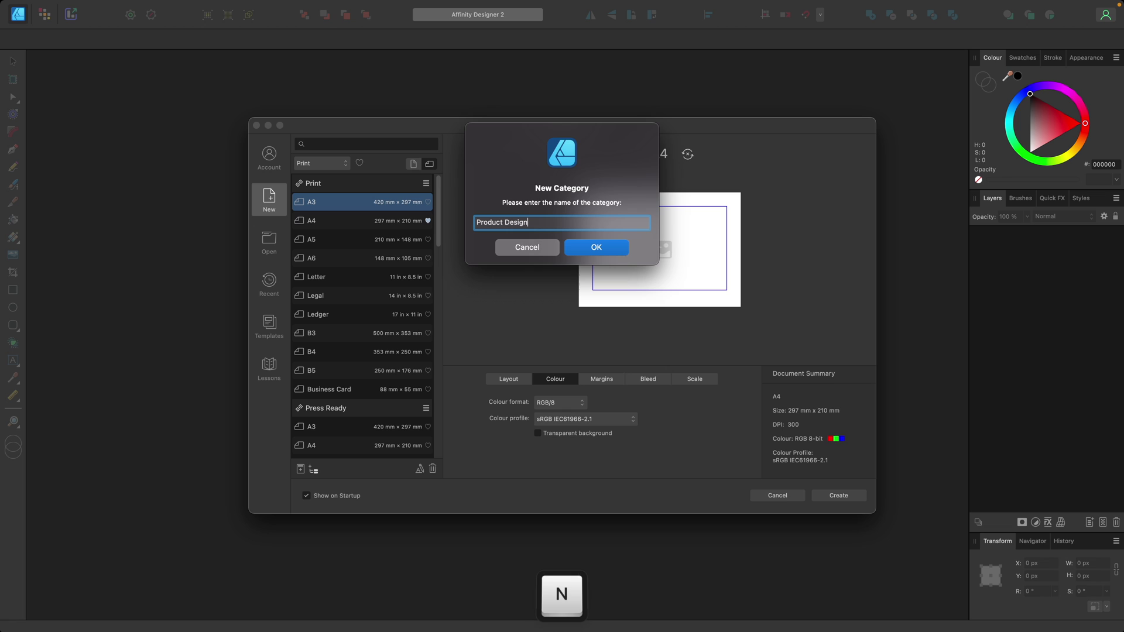
{"action": "left_click", "coordinate": [577, 255]}
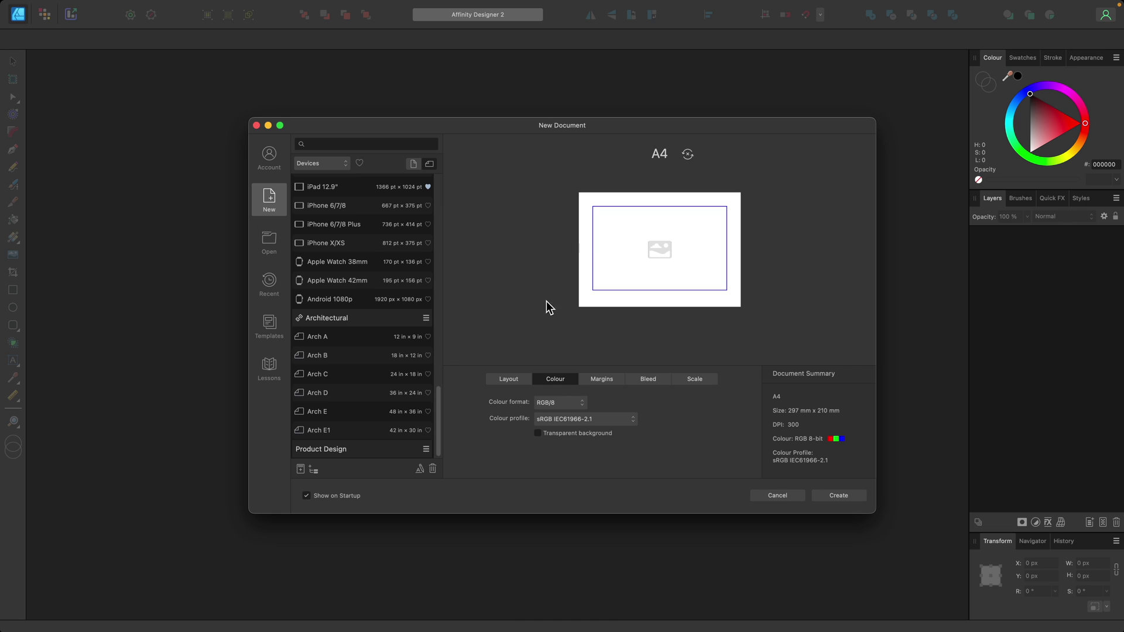
Step: Set the page to 210 × 100 mm and tick Create artboard
{"action": "left_click", "coordinate": [520, 379]}
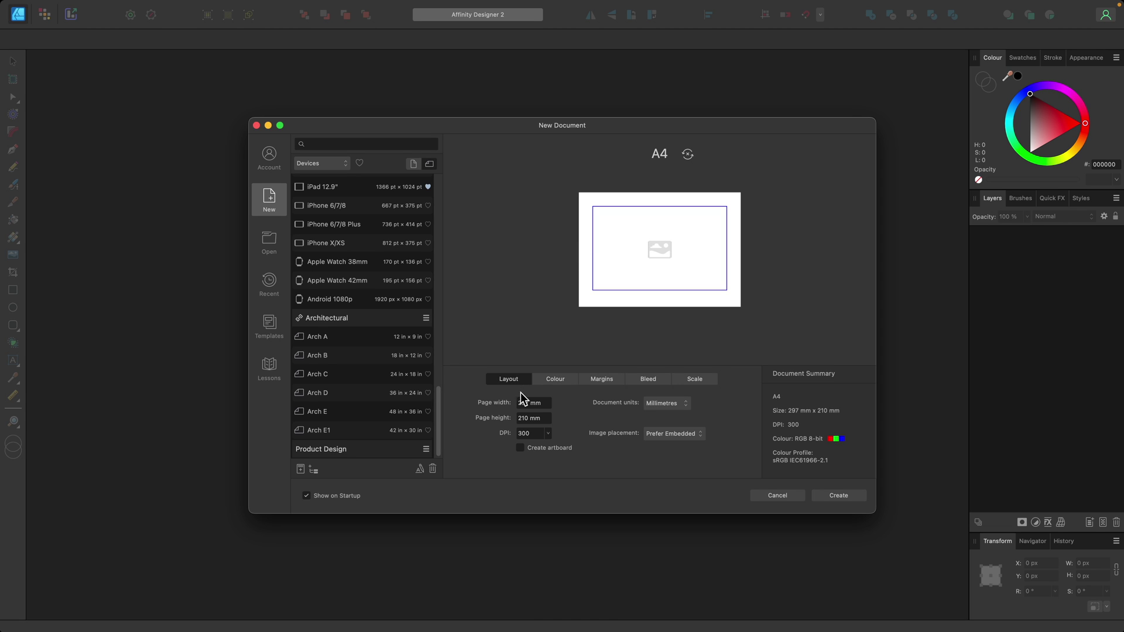
{"action": "type", "text": "210mm"}
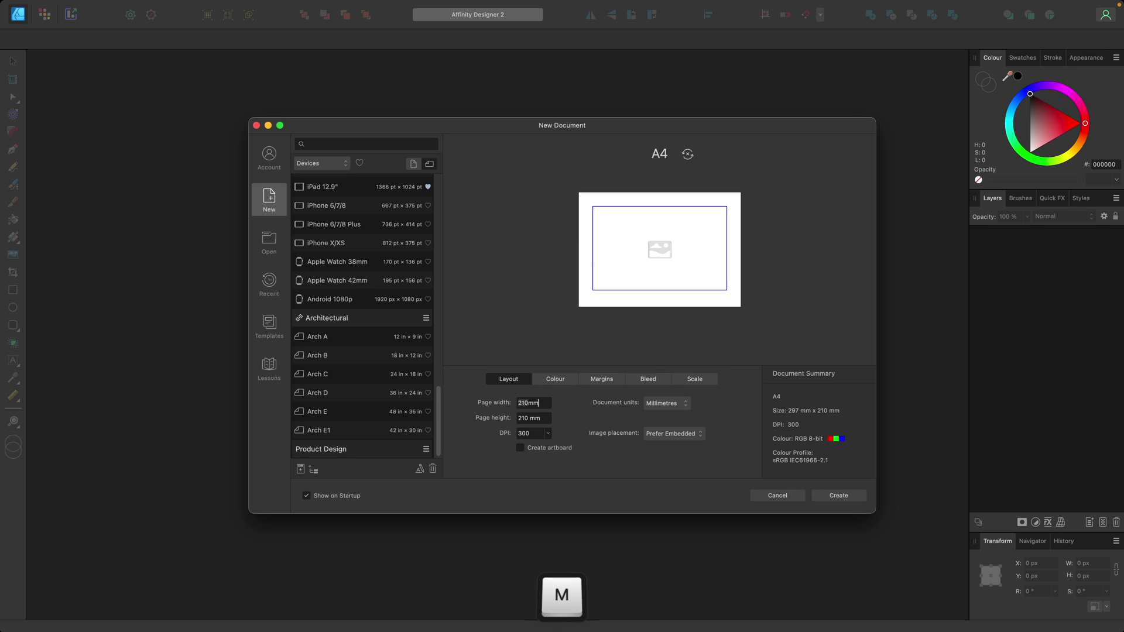
{"action": "key", "text": "Tab"}
{"action": "type", "text": "1"}
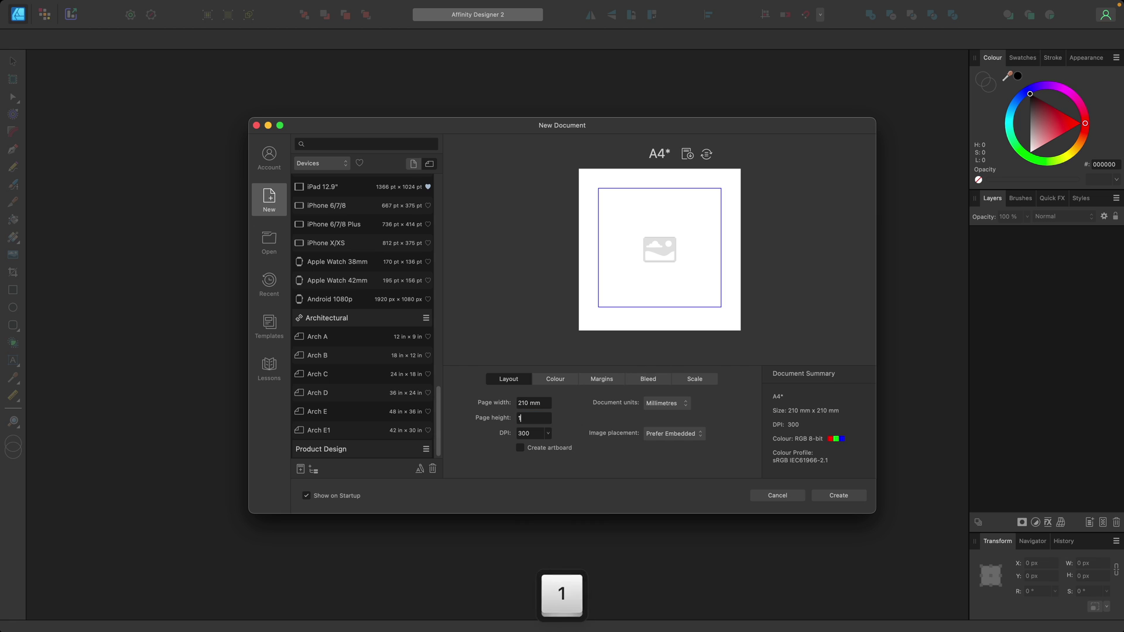
{"action": "type", "text": "00 mm"}
{"action": "key", "text": "Return"}
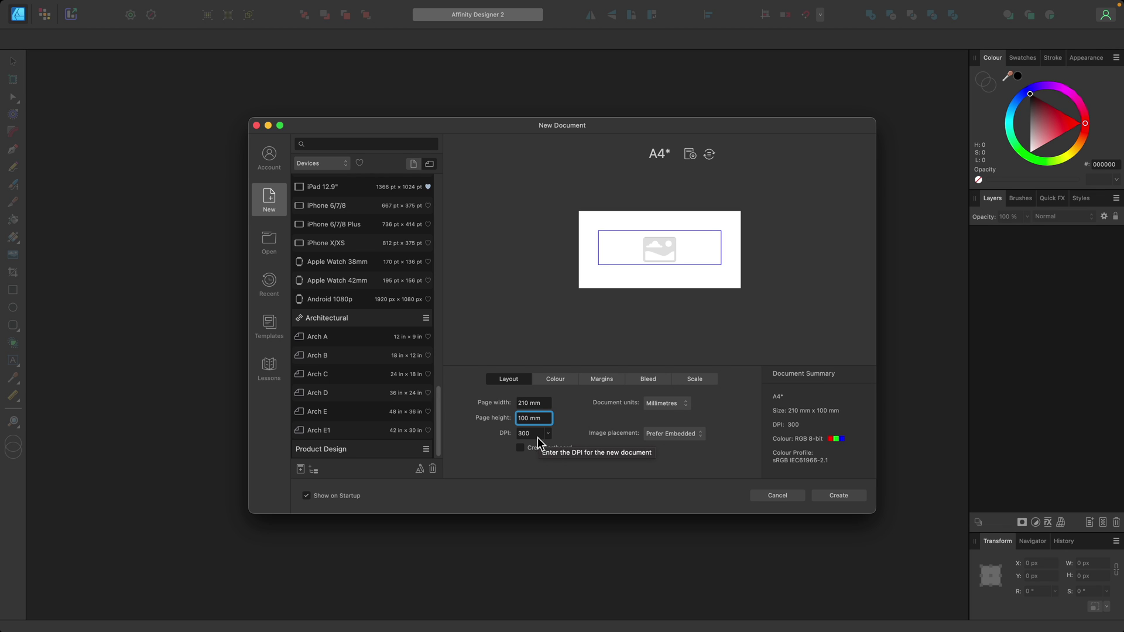
{"action": "left_click", "coordinate": [521, 448]}
Step: Switch the colour format to CMYK/8, leaving Transparent background unticked
{"action": "left_click", "coordinate": [566, 380]}
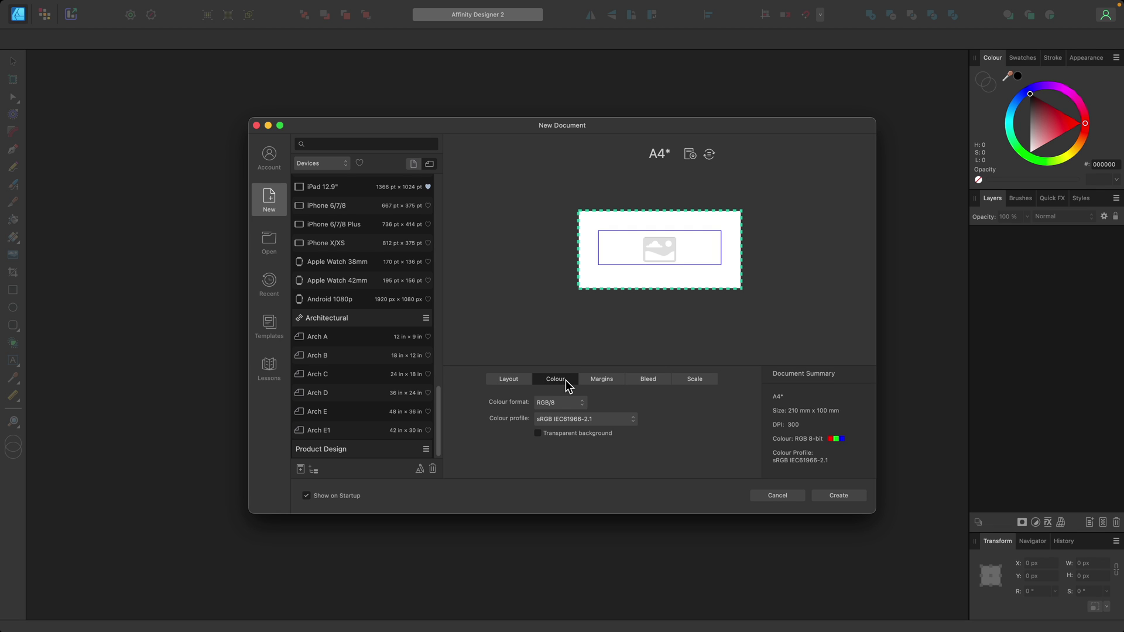
{"action": "left_click", "coordinate": [571, 402]}
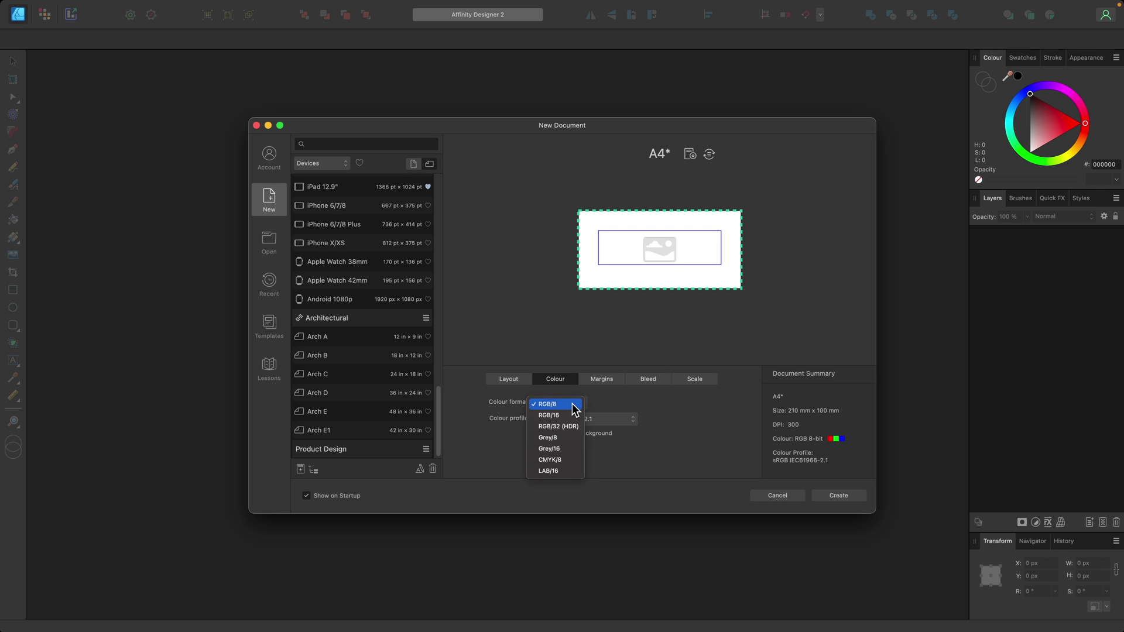
{"action": "left_click", "coordinate": [568, 457]}
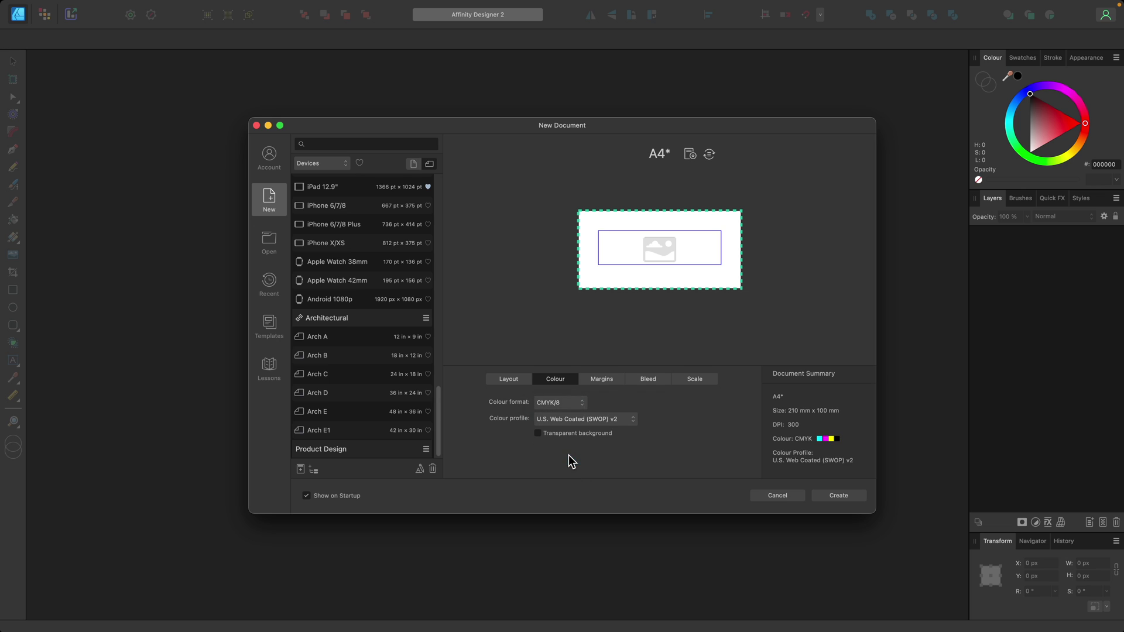
{"action": "left_click", "coordinate": [539, 433]}
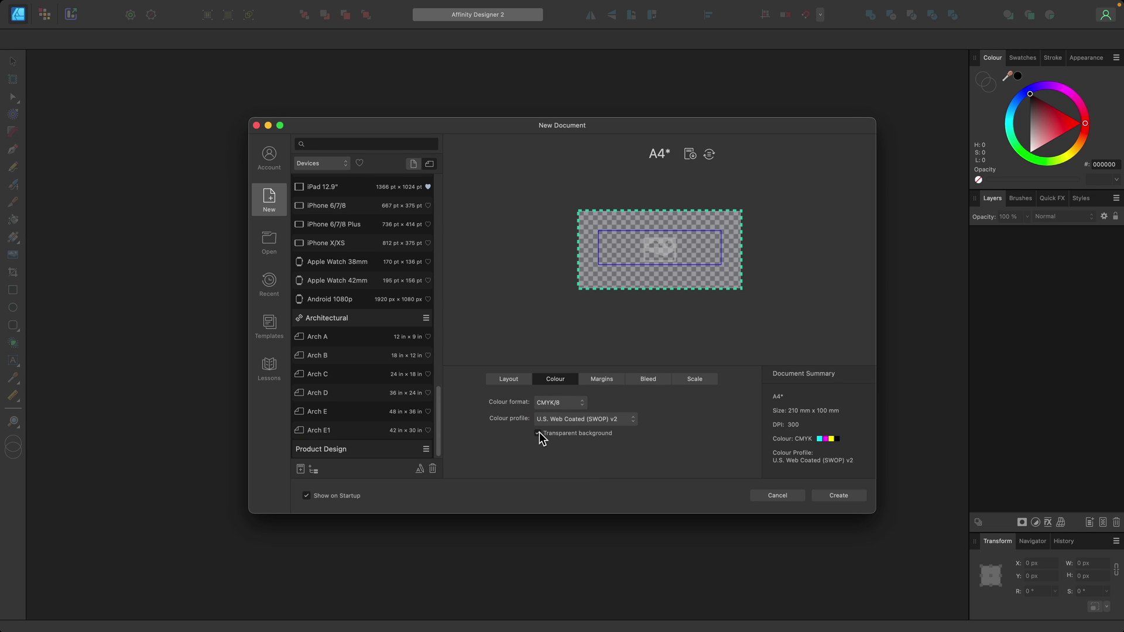
{"action": "left_click", "coordinate": [539, 433]}
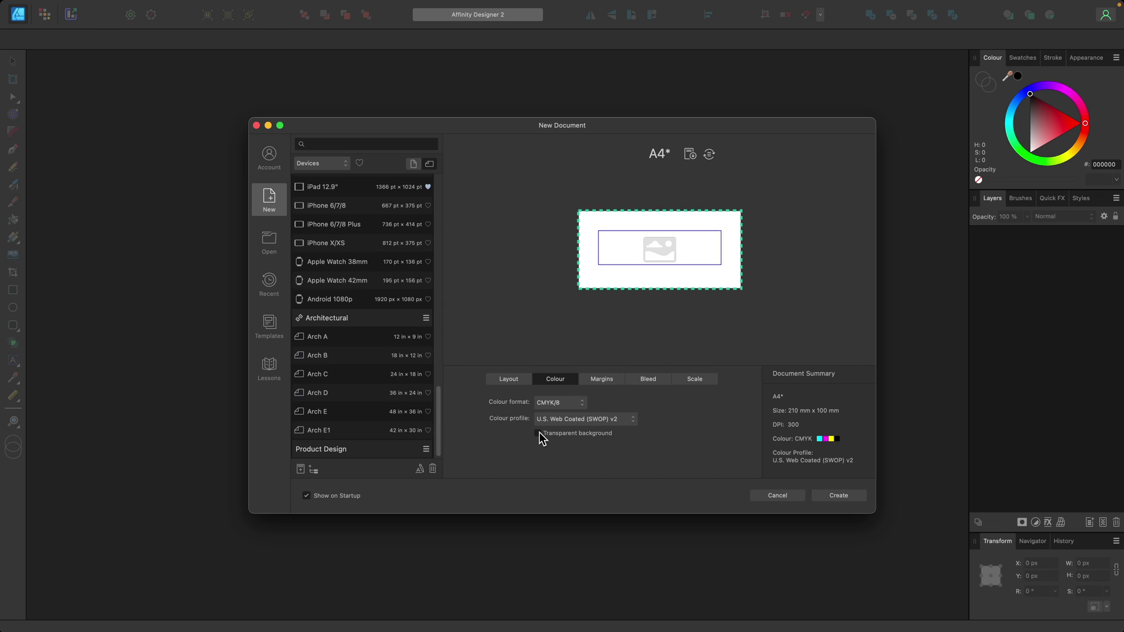
{"action": "left_click", "coordinate": [539, 433]}
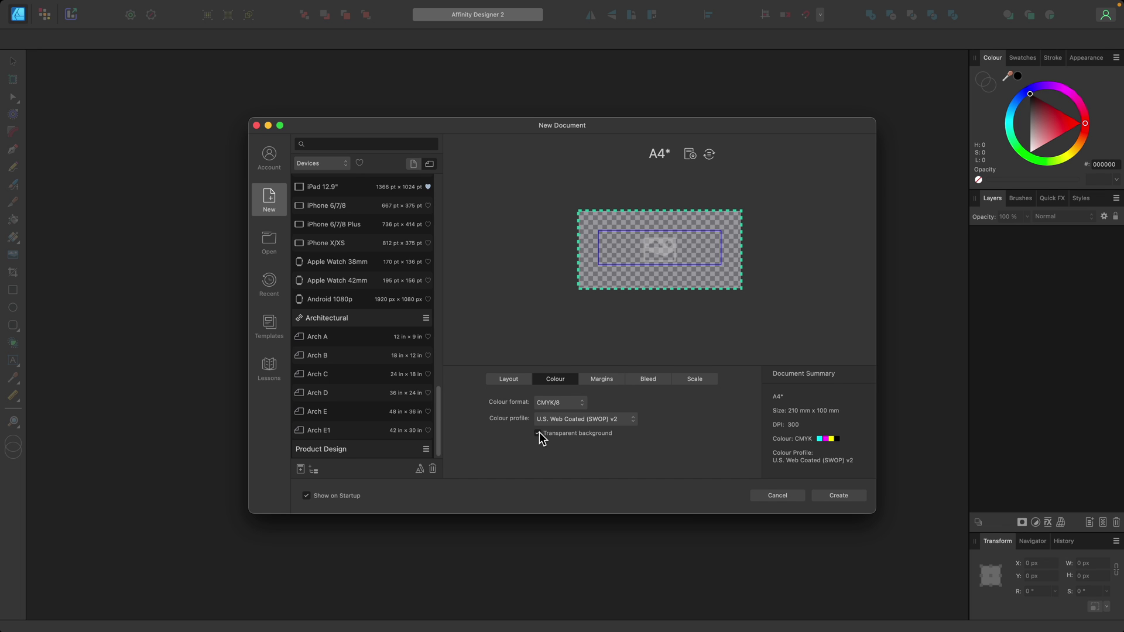
{"action": "left_click", "coordinate": [540, 433]}
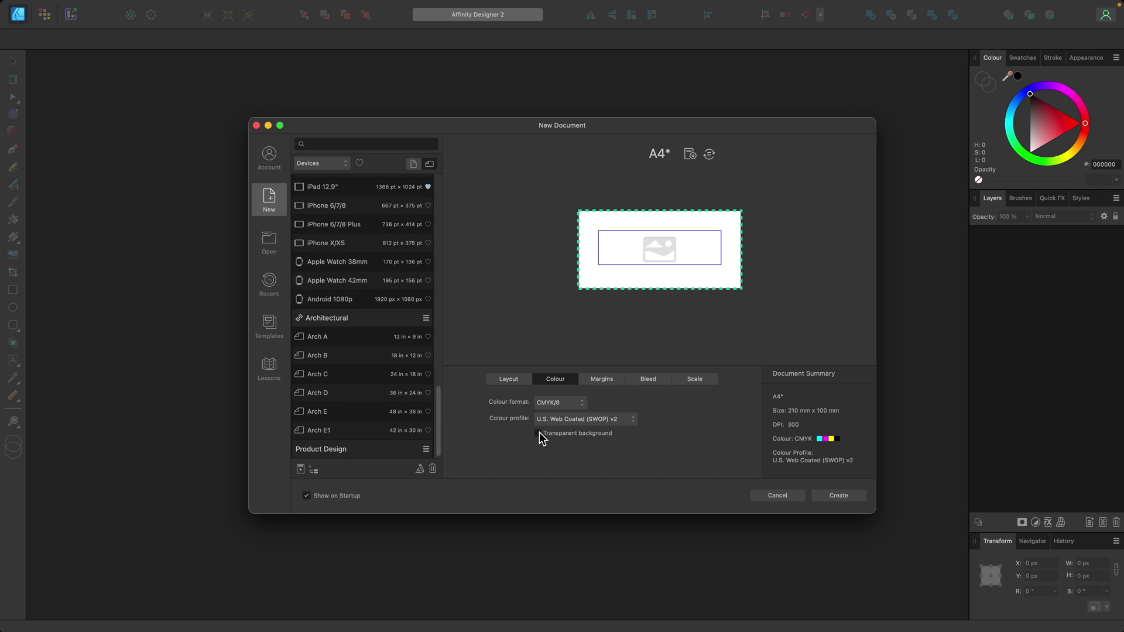
Step: Keep margins included and set the linked margins to 5 mm on every side
{"action": "left_click", "coordinate": [593, 381]}
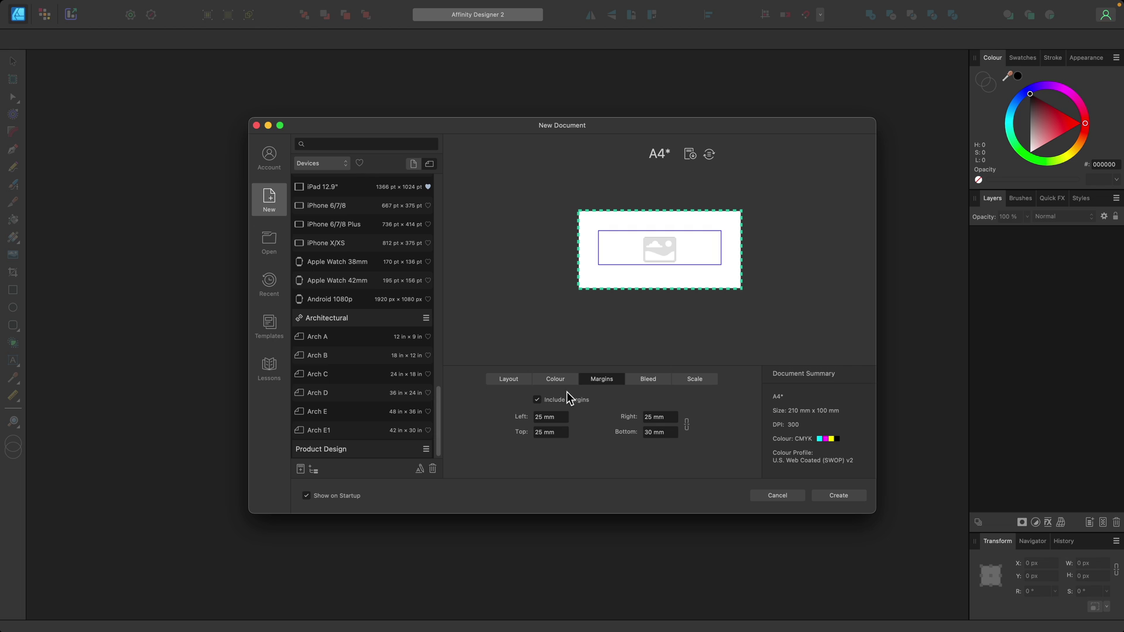
{"action": "left_click", "coordinate": [537, 401]}
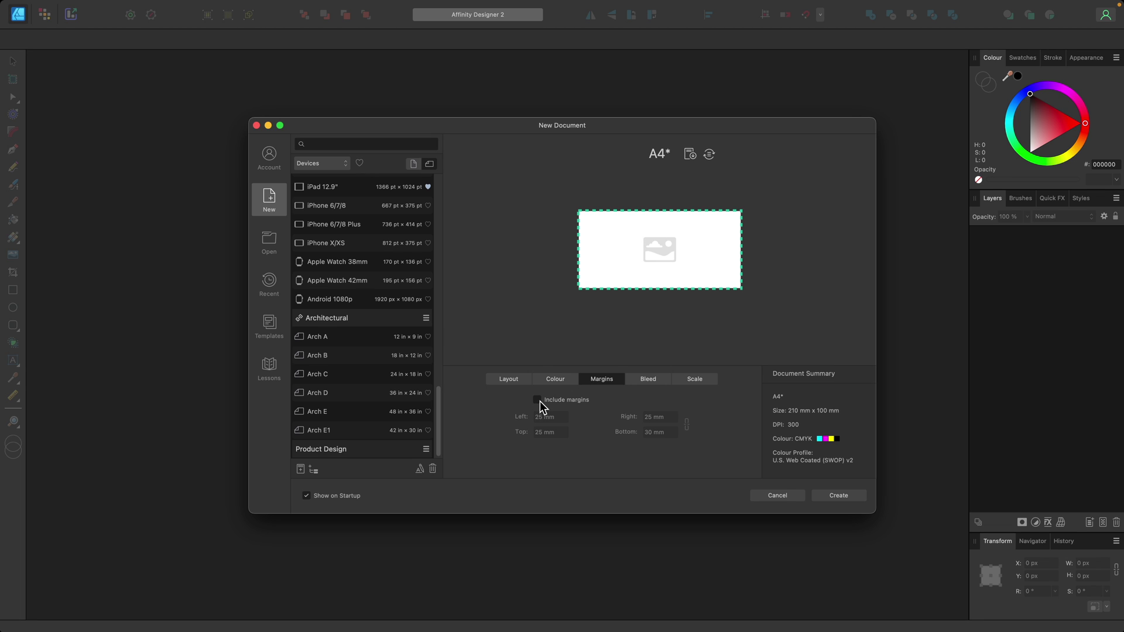
{"action": "left_click", "coordinate": [538, 400]}
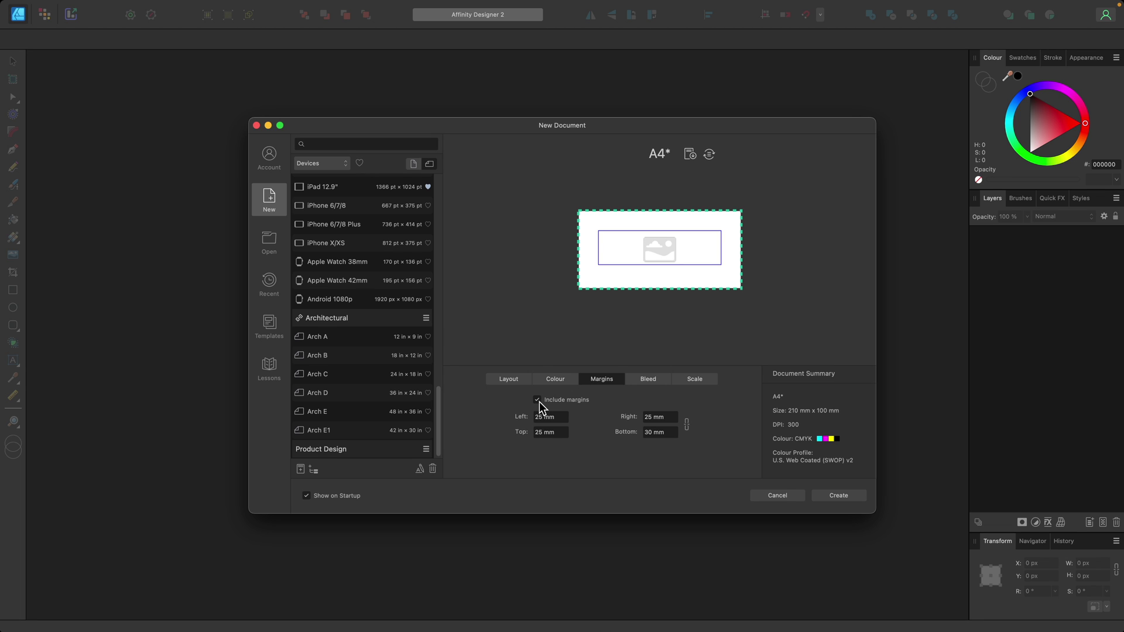
{"action": "left_click", "coordinate": [666, 433]}
{"action": "type", "text": "5mm"}
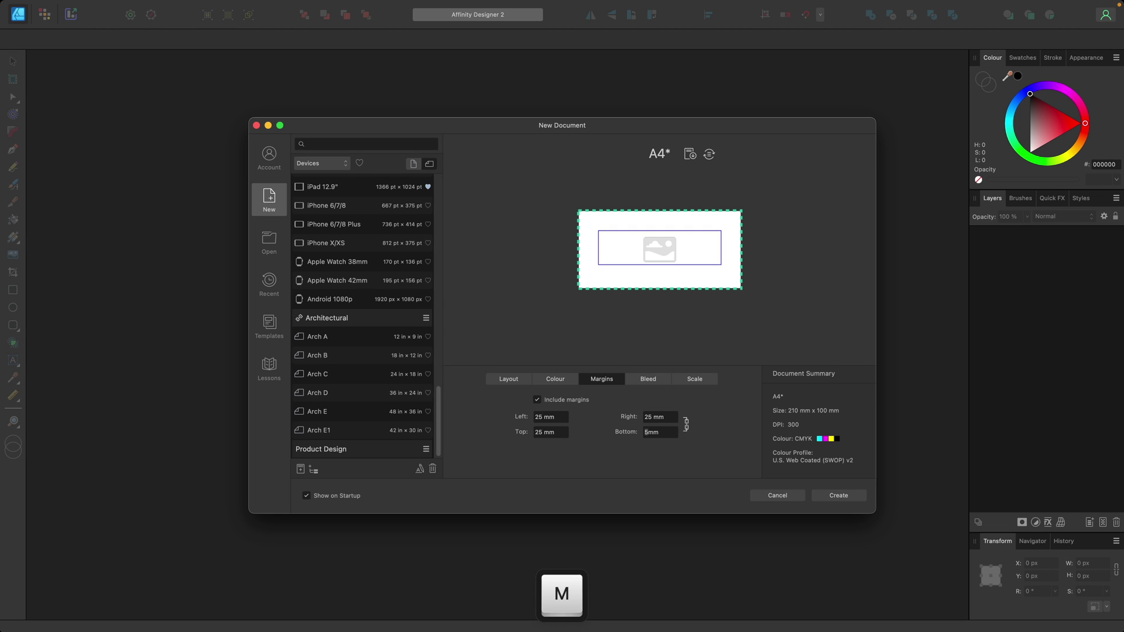
{"action": "key", "text": "Return"}
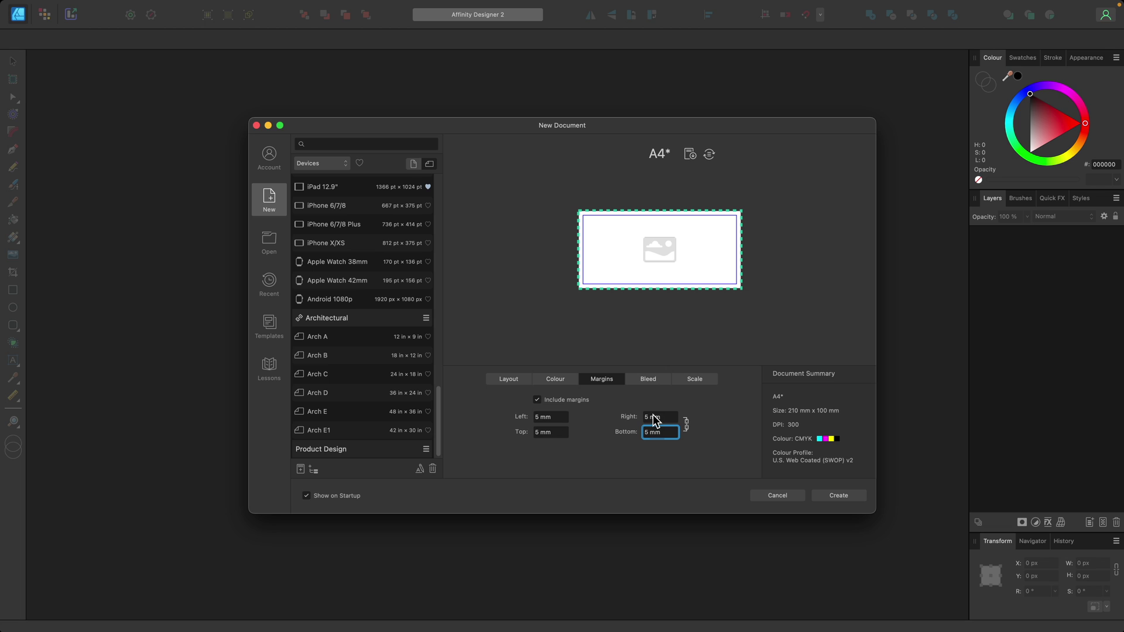
Step: Apply a 5 mm bleed on all sides
{"action": "left_click", "coordinate": [655, 380]}
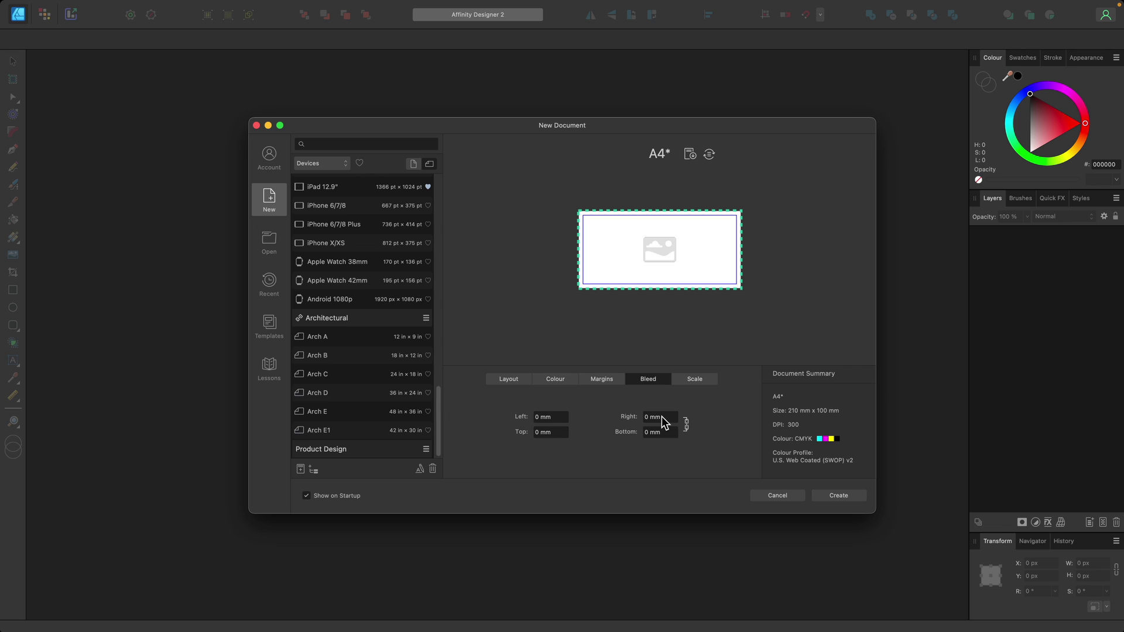
{"action": "type", "text": "5"}
{"action": "key", "text": "Return"}
Step: Leave Readout Units on Document and untick Use drawing scale
{"action": "left_click", "coordinate": [690, 381]}
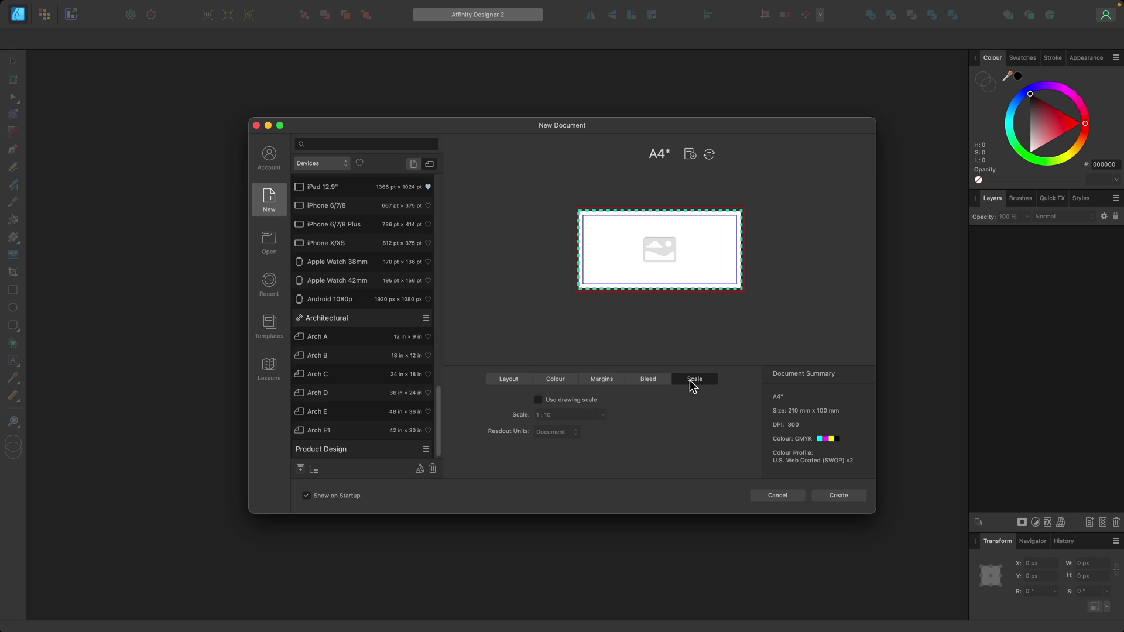
{"action": "left_click", "coordinate": [543, 400]}
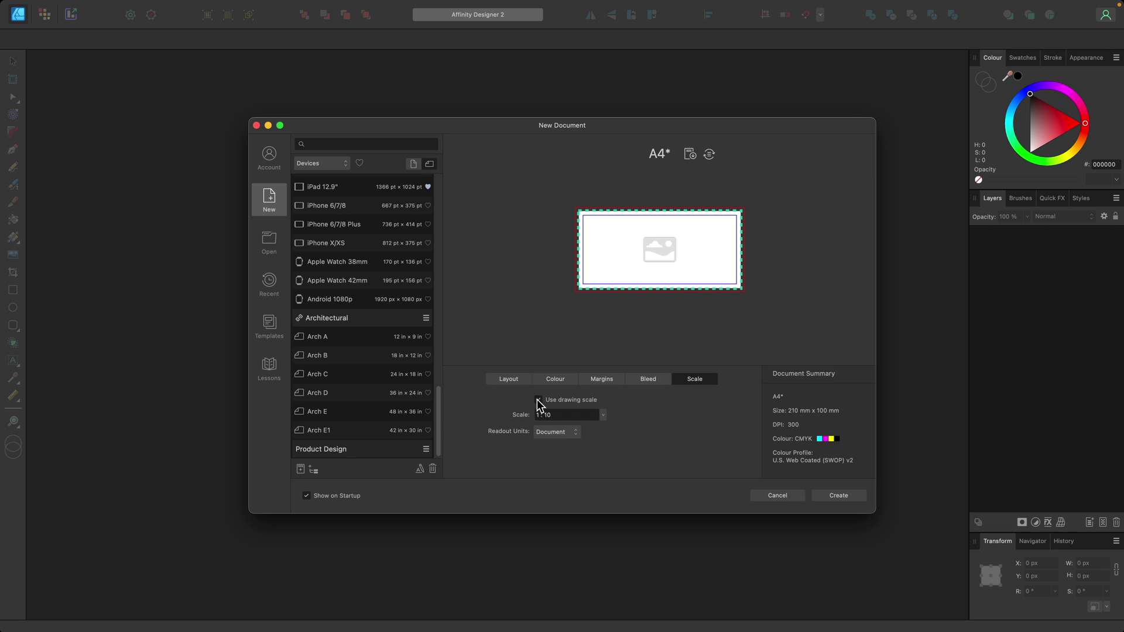
{"action": "left_click", "coordinate": [603, 414]}
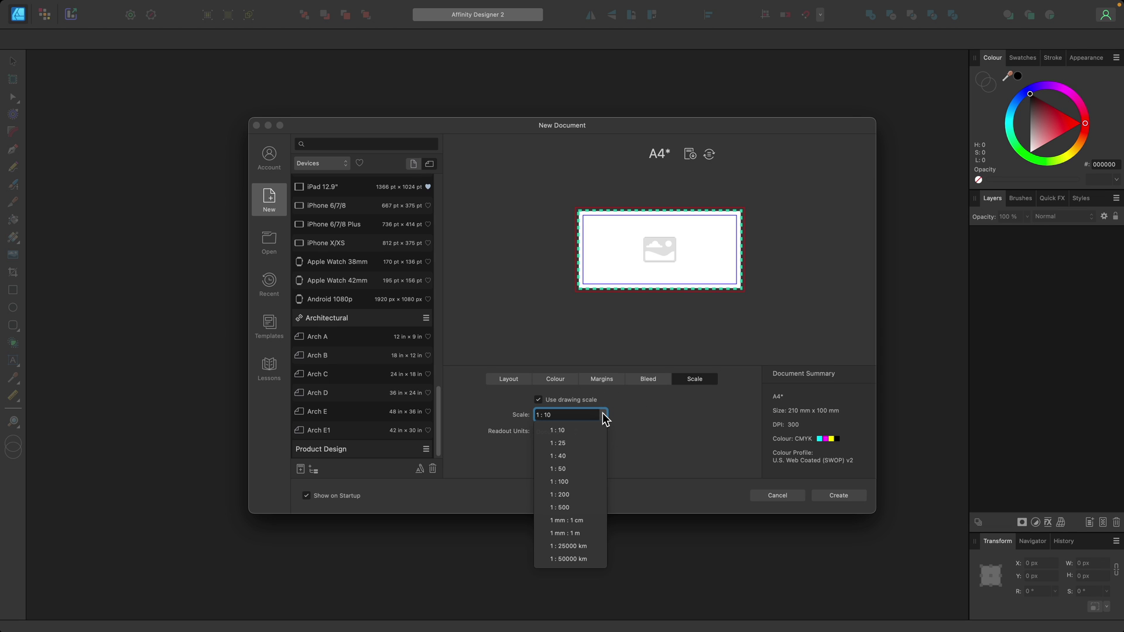
{"action": "left_click", "coordinate": [604, 417]}
{"action": "left_click", "coordinate": [576, 436]}
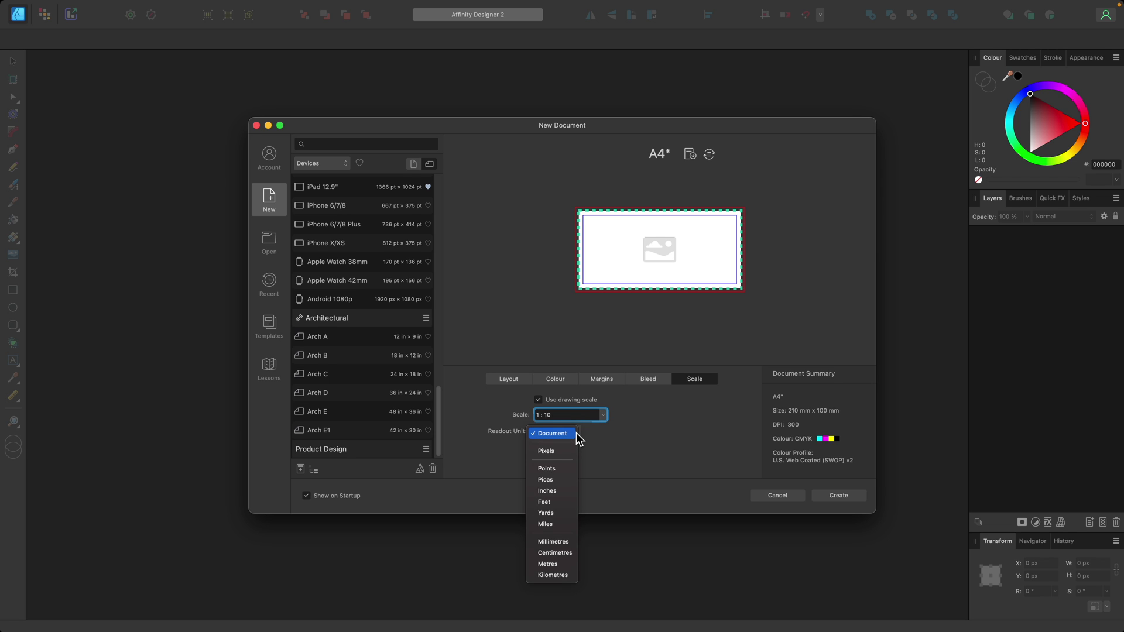
{"action": "left_click", "coordinate": [576, 434]}
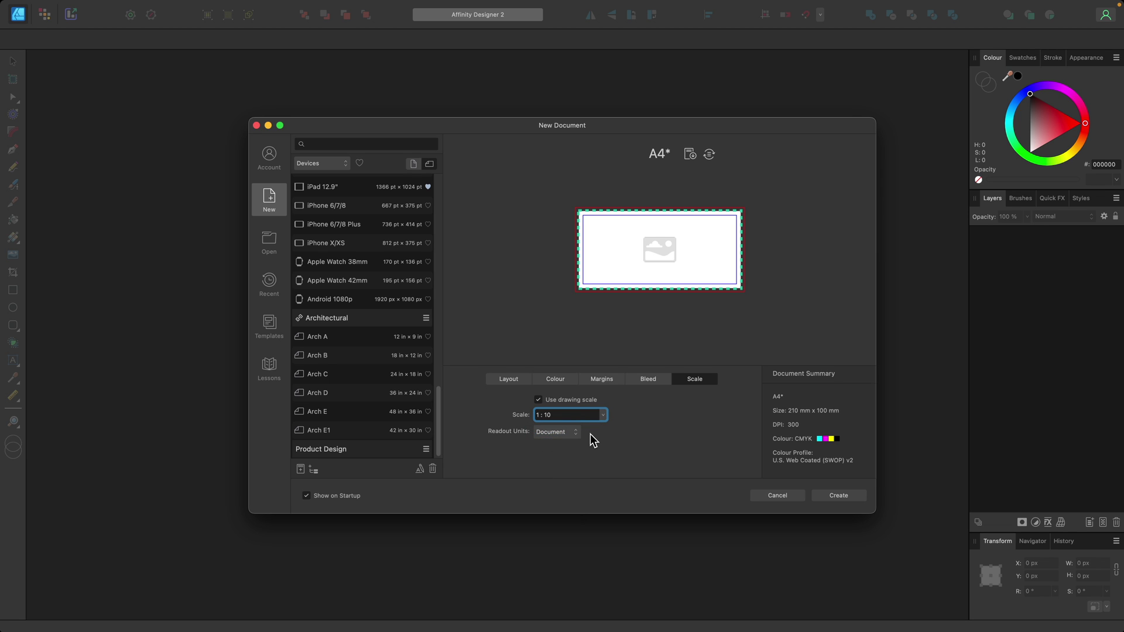
{"action": "left_click", "coordinate": [540, 399]}
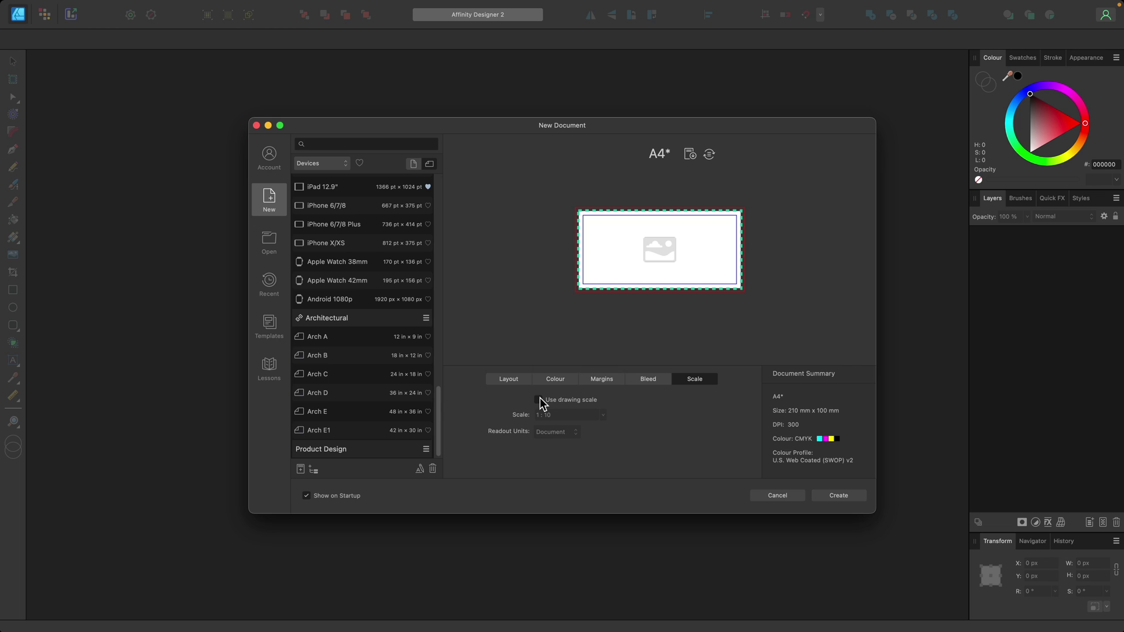
Step: Save a preset named 'Bottle Label' in Product Design with the default icon
{"action": "left_click", "coordinate": [300, 470]}
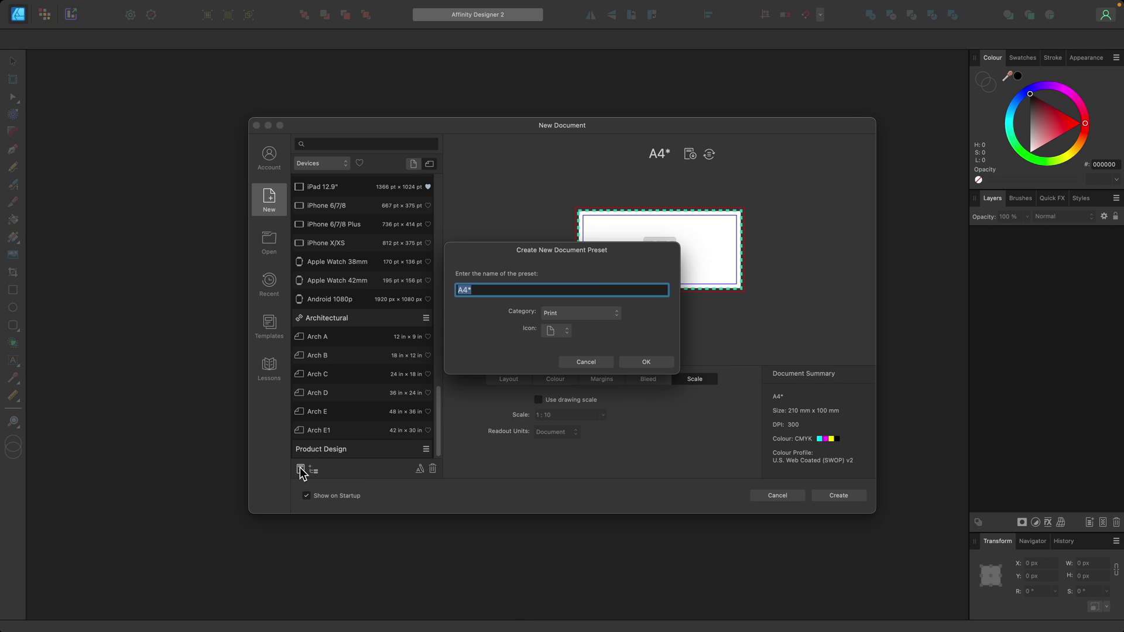
{"action": "type", "text": "Bottle Label"}
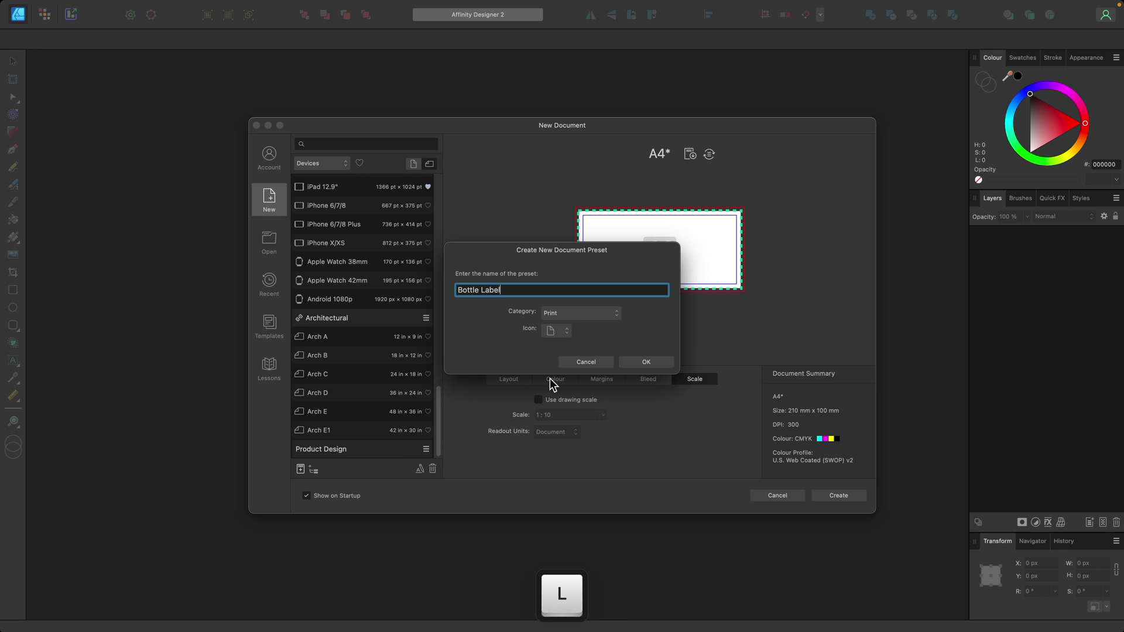
{"action": "left_click", "coordinate": [604, 314]}
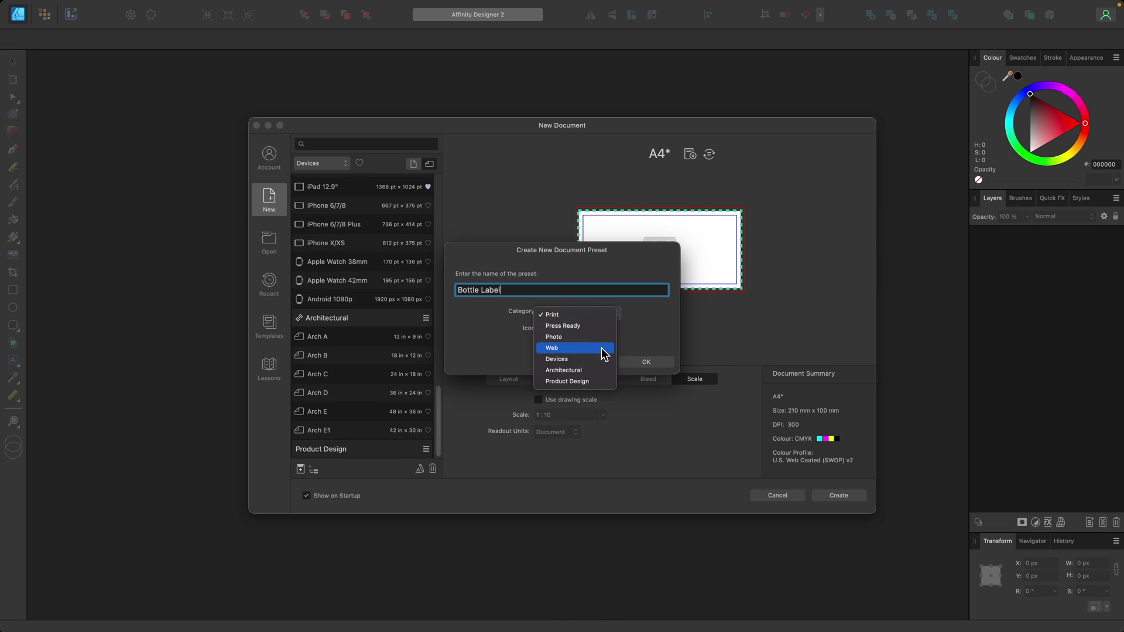
{"action": "left_click", "coordinate": [600, 384]}
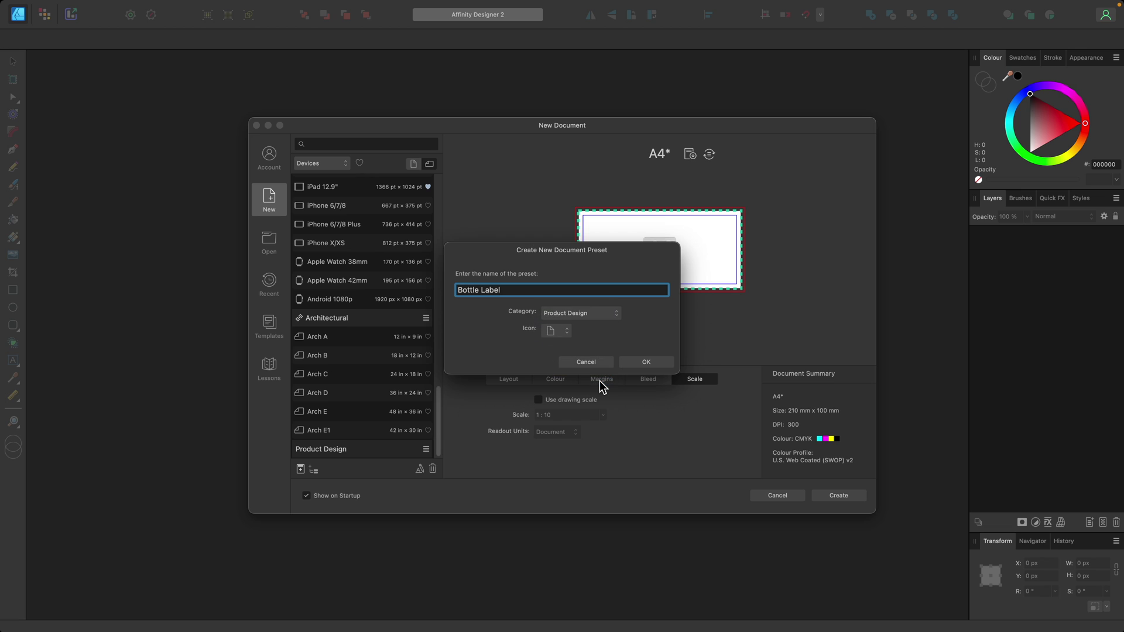
{"action": "left_click", "coordinate": [566, 334]}
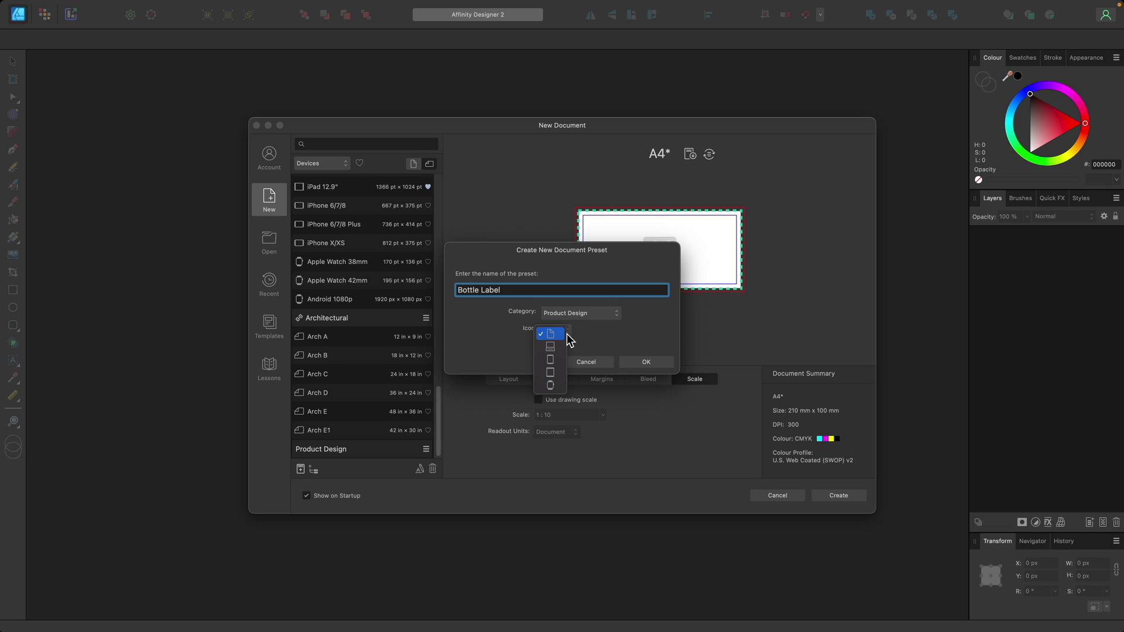
{"action": "left_click", "coordinate": [552, 334]}
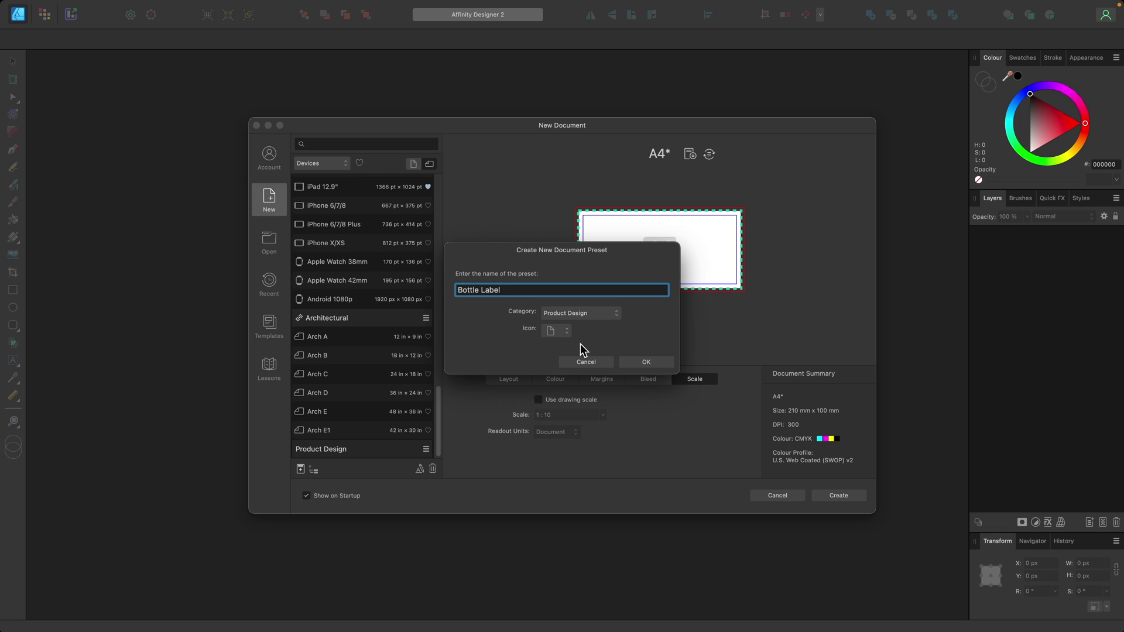
{"action": "left_click", "coordinate": [625, 365]}
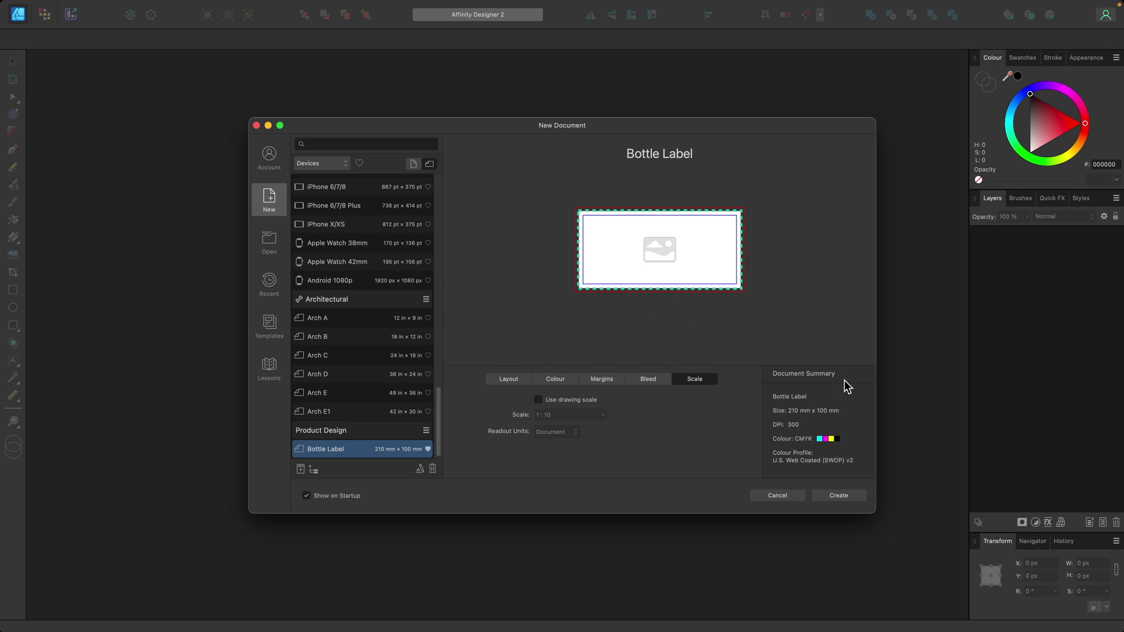
Step: Change the page width to 200 mm and untick Create artboard
{"action": "left_click", "coordinate": [521, 380]}
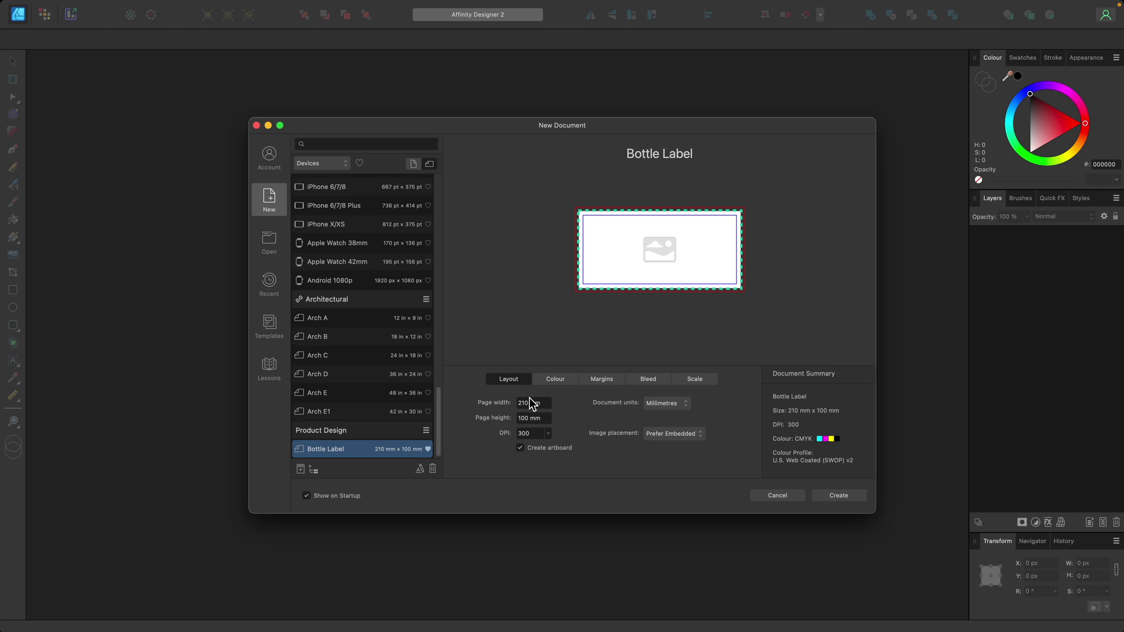
{"action": "left_click", "coordinate": [530, 402]}
{"action": "type", "text": "200mm"}
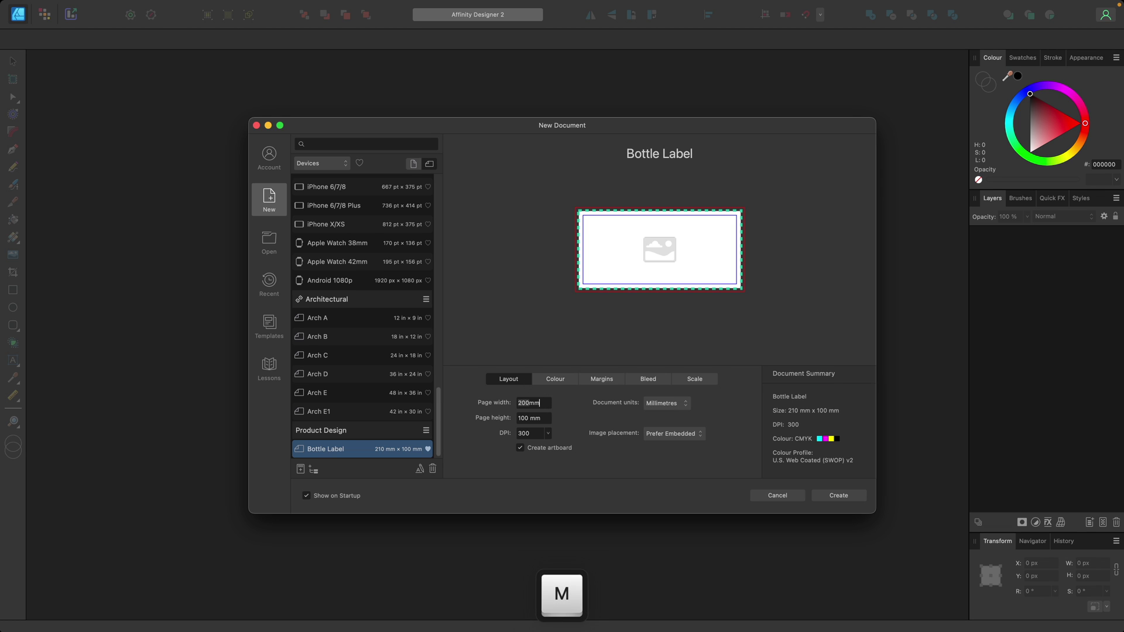
{"action": "key", "text": "Return"}
{"action": "left_click", "coordinate": [520, 448]}
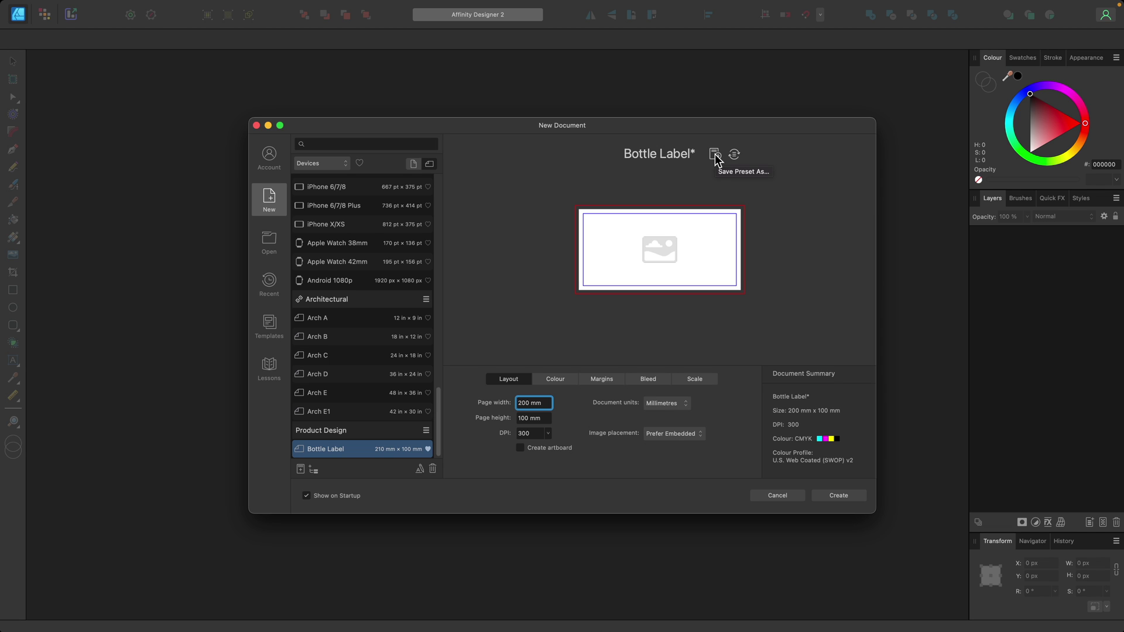
Step: Save the settings as a new preset named 'Bottle Label 2'
{"action": "left_click", "coordinate": [715, 154]}
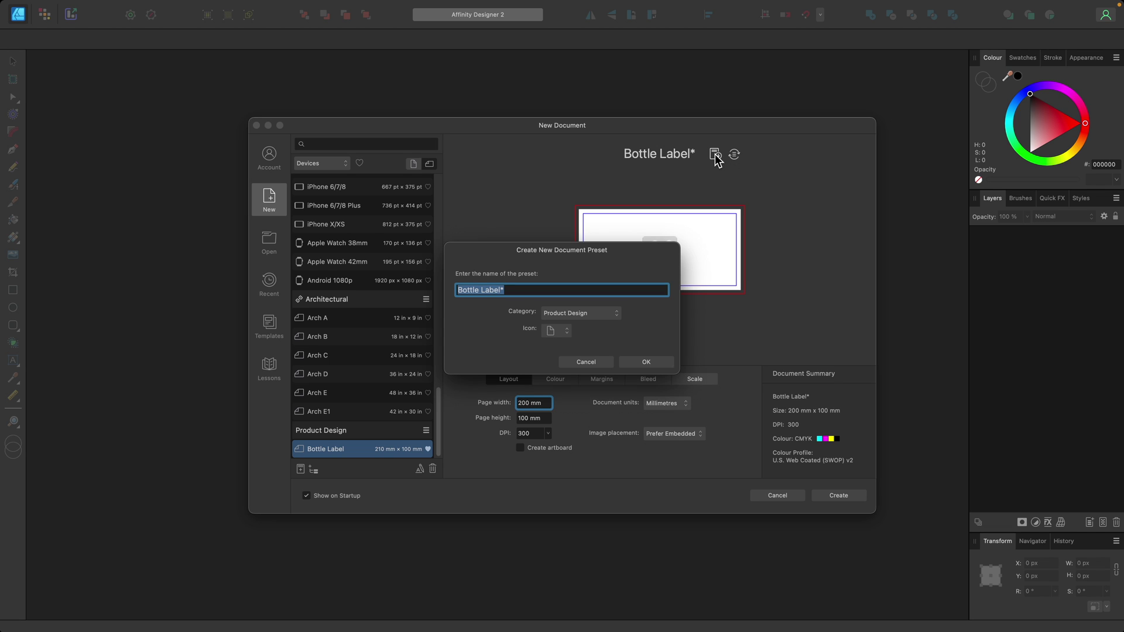
{"action": "key", "text": "Right"}
{"action": "key", "text": "BackSpace"}
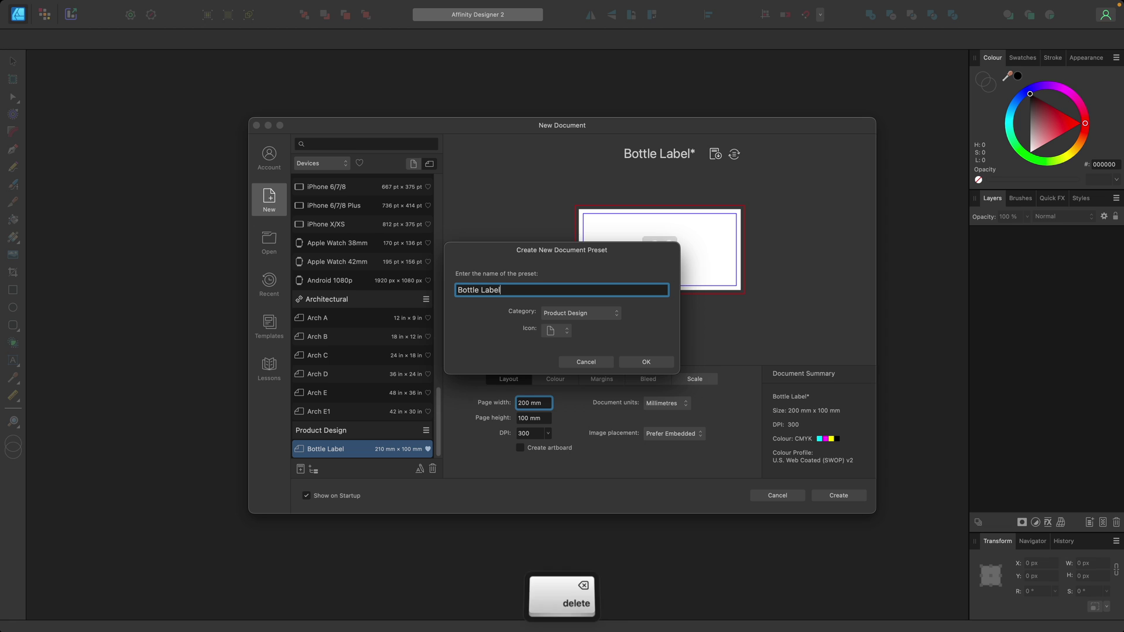
{"action": "type", "text": "2"}
{"action": "key", "text": "Return"}
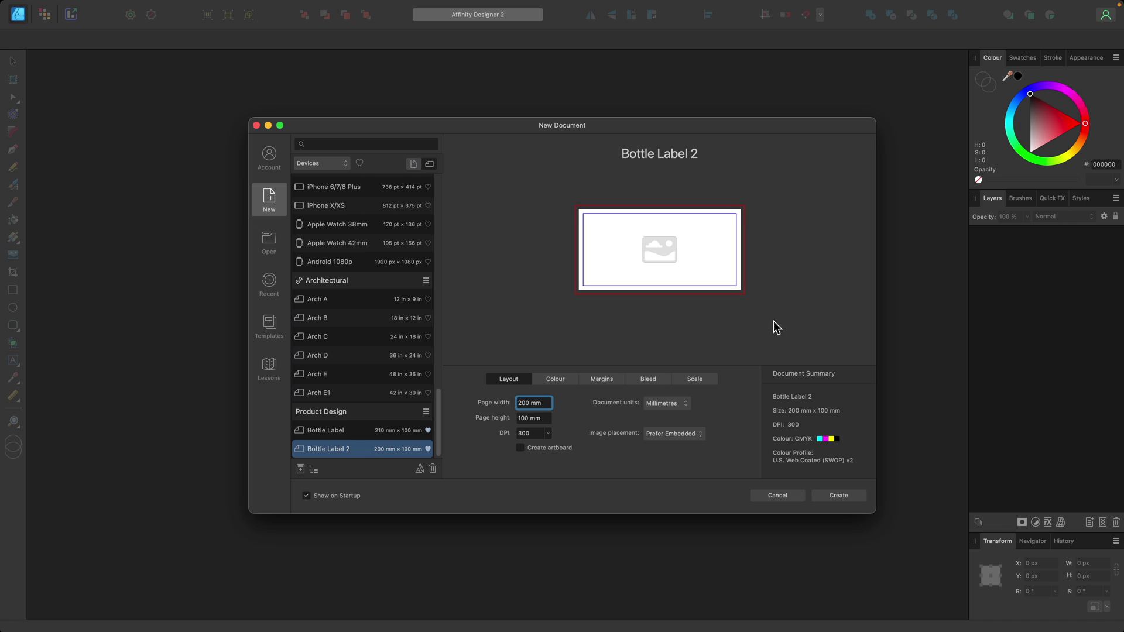
Step: Create an untitled white 200 × 100 mm page using the Bottle Label 2 preset
{"action": "left_click", "coordinate": [841, 498]}
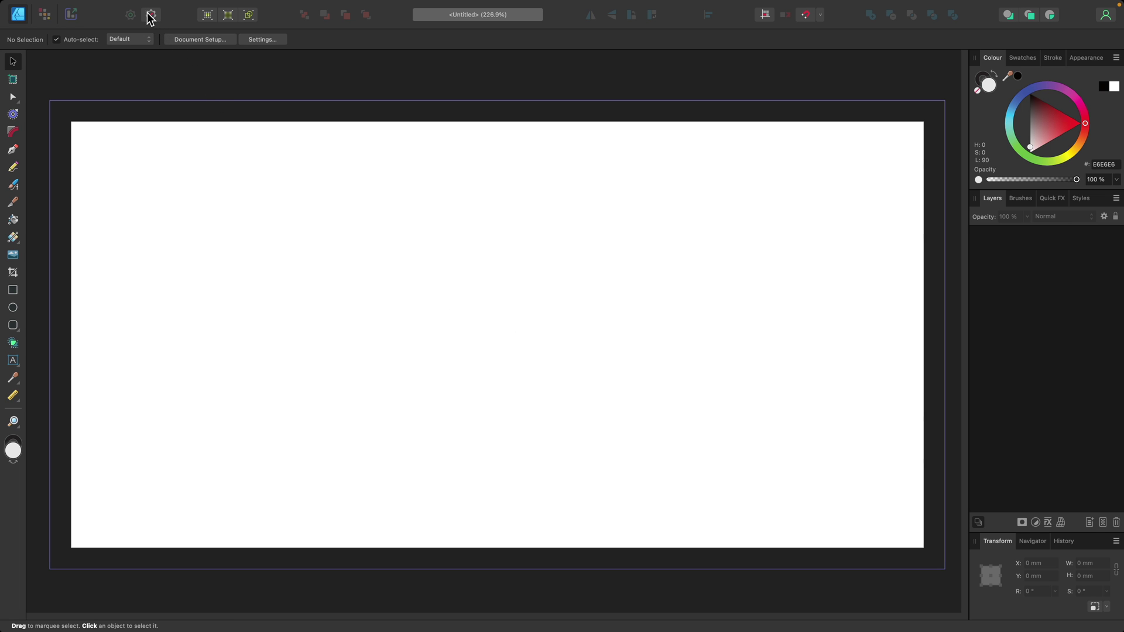
{"action": "left_click", "coordinate": [122, 7]}
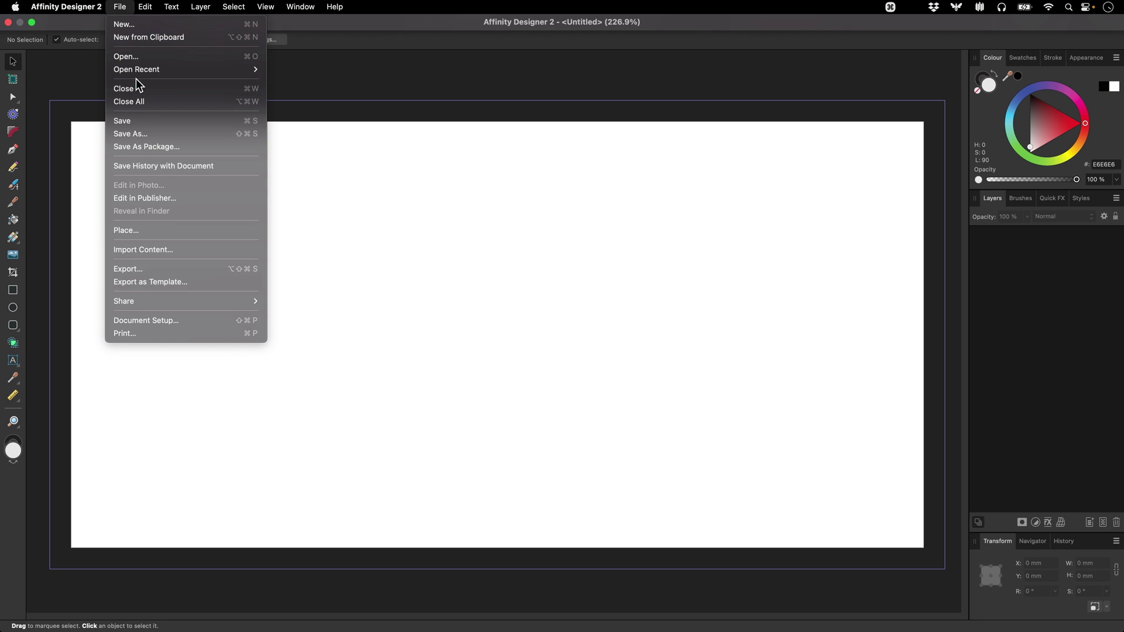
{"action": "left_click", "coordinate": [175, 319]}
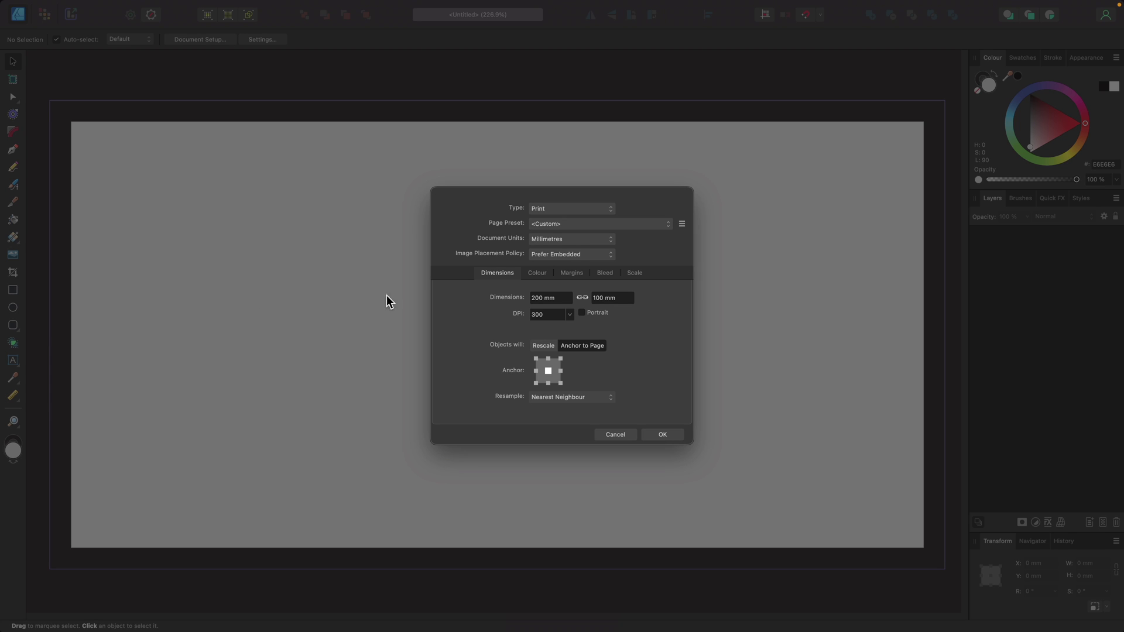
{"action": "left_click", "coordinate": [560, 272]}
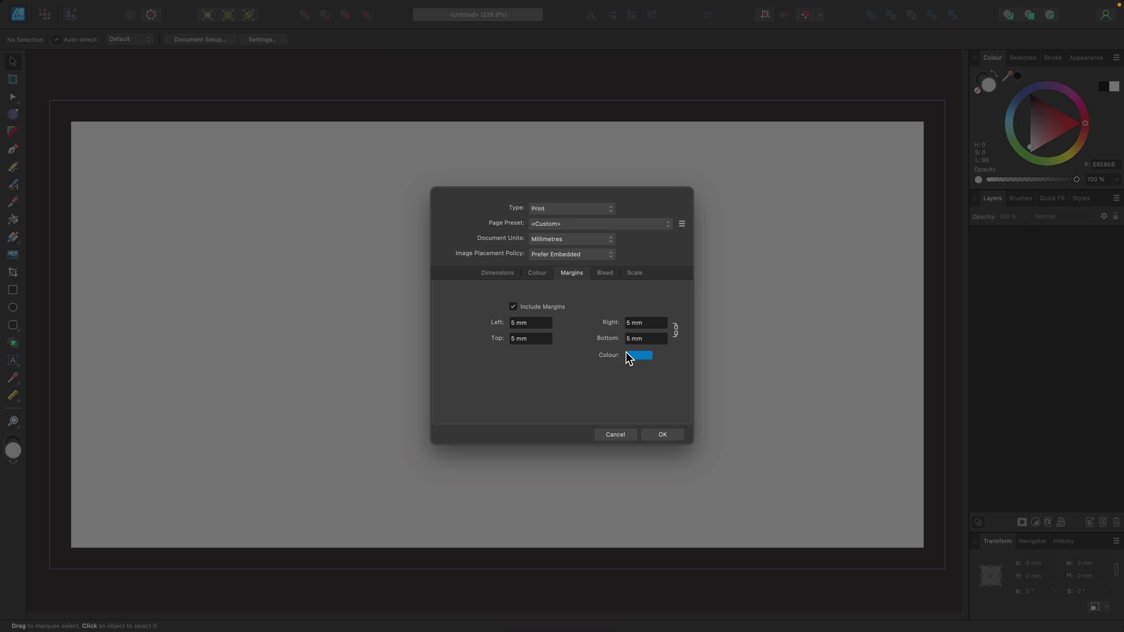
{"action": "left_click", "coordinate": [605, 273]}
{"action": "left_click", "coordinate": [508, 274]}
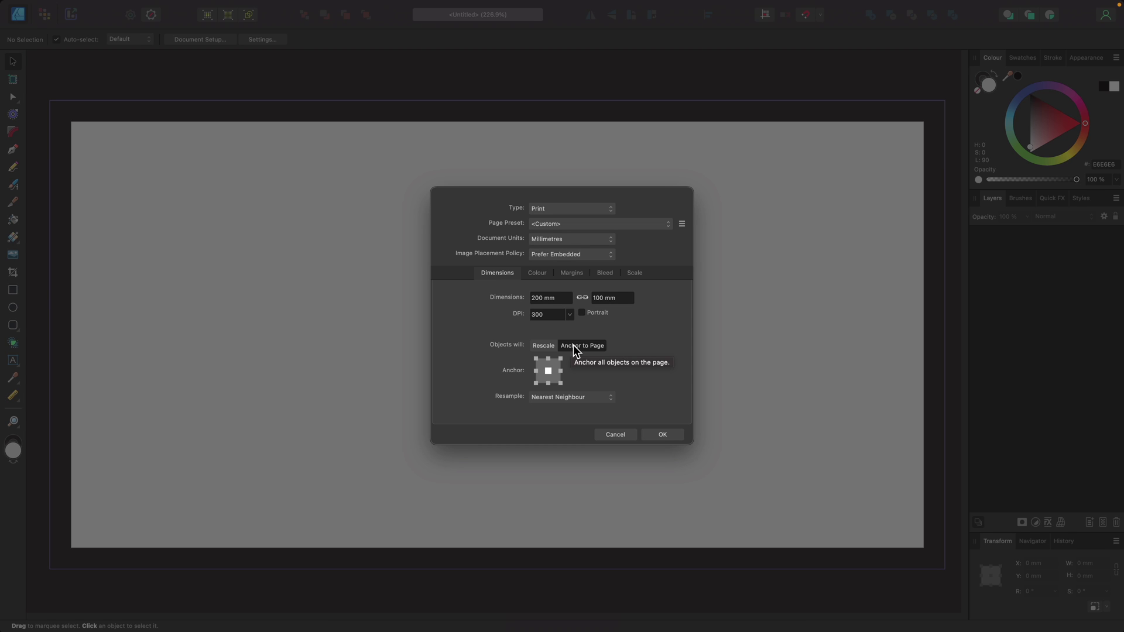
{"action": "left_click", "coordinate": [551, 346]}
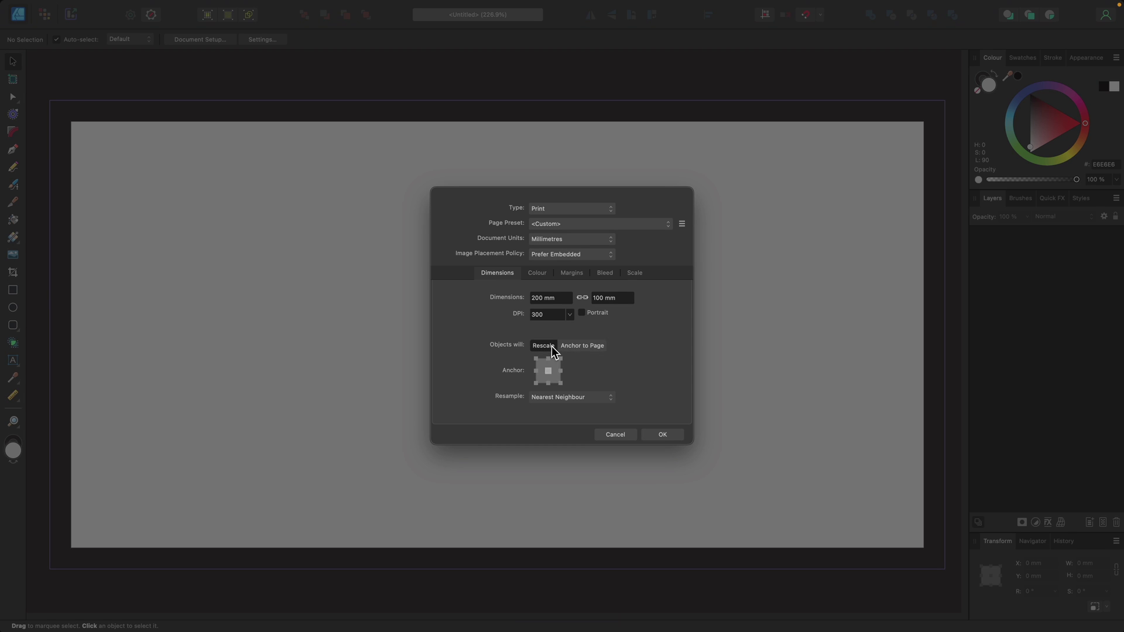
{"action": "left_click", "coordinate": [575, 398]}
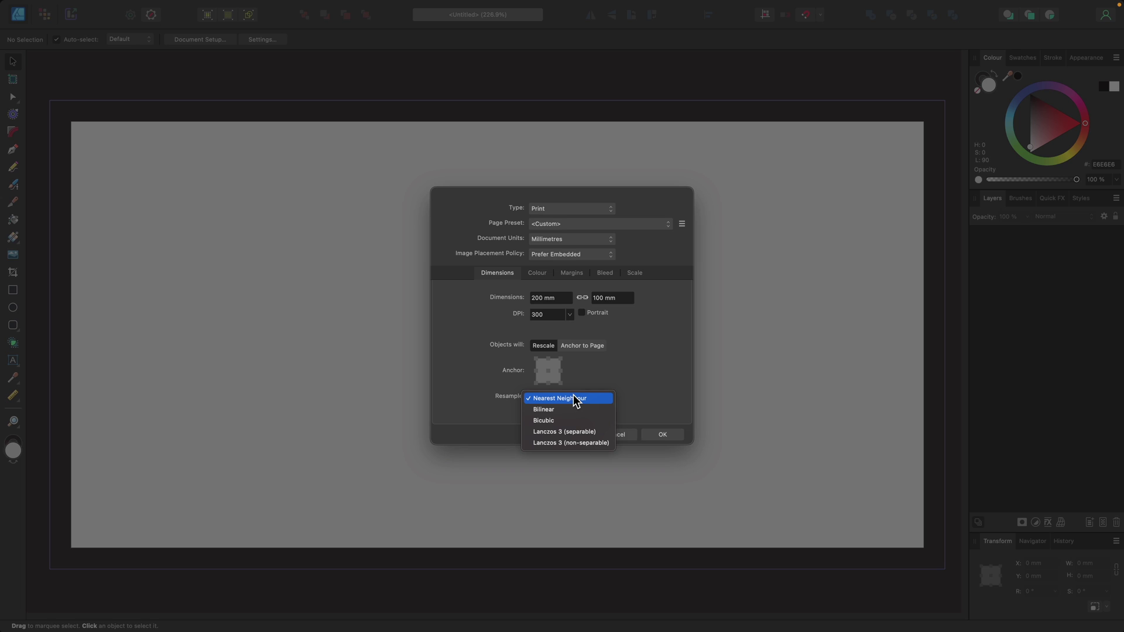
{"action": "left_click", "coordinate": [622, 408]}
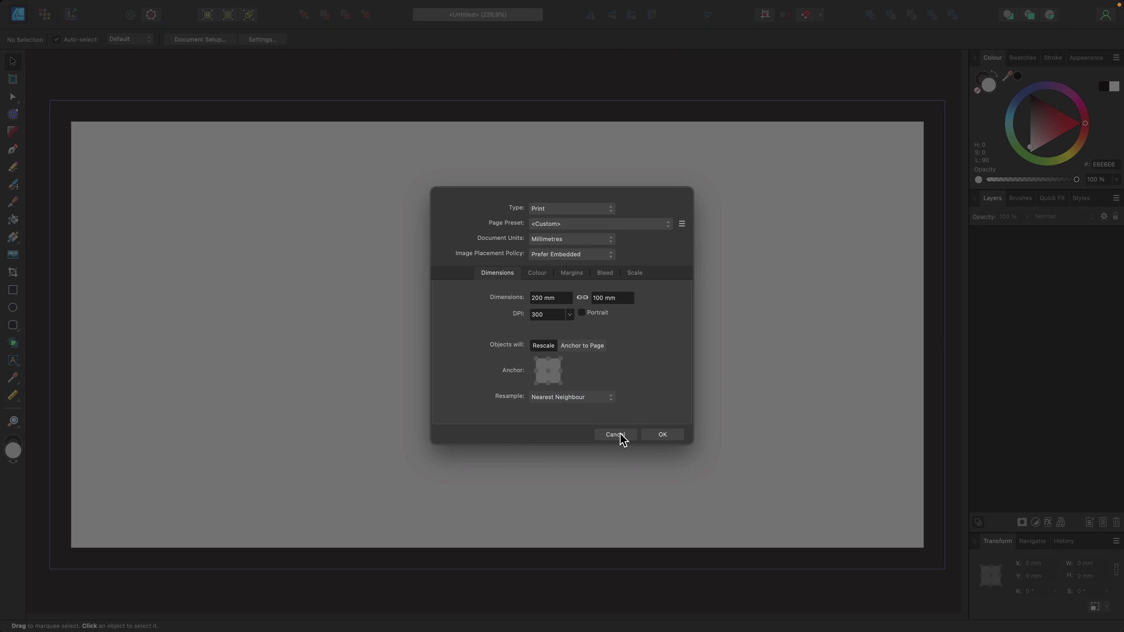
{"action": "left_click", "coordinate": [620, 434]}
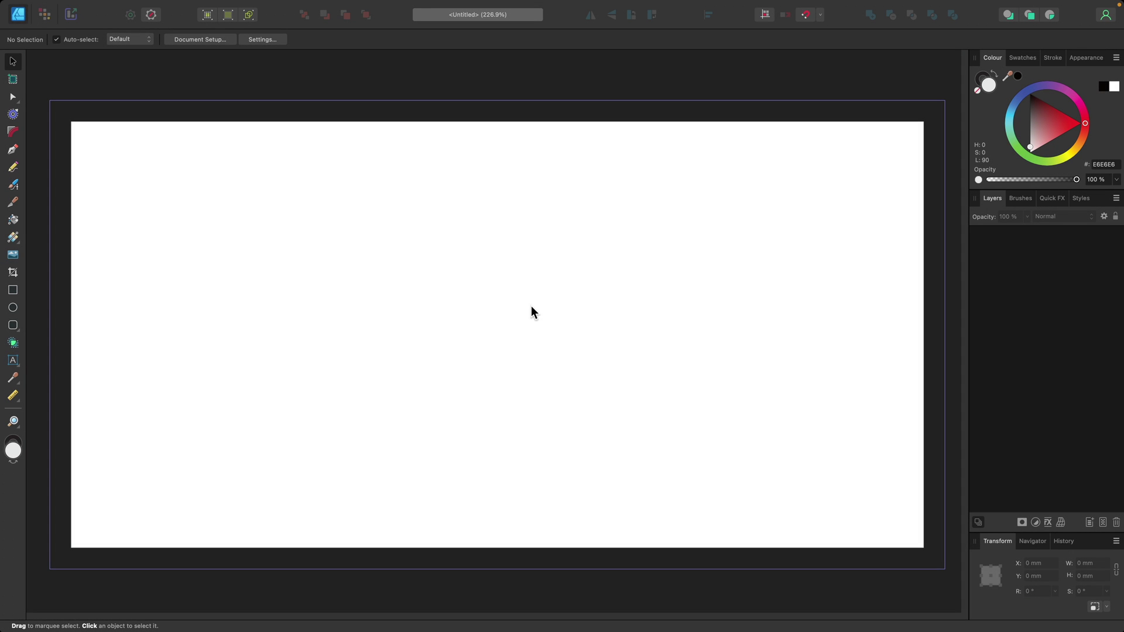
Step: Turn on View > Show Margins so 5 mm margin guides appear around the page
{"action": "mouse_move", "coordinate": [350, 2]}
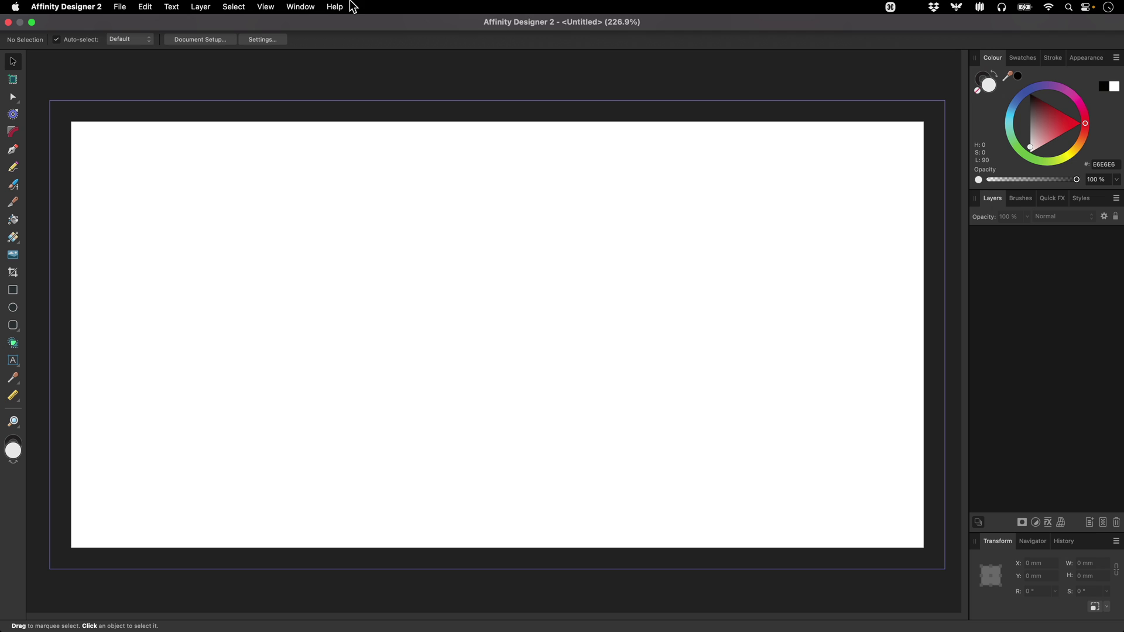
{"action": "left_click", "coordinate": [268, 8]}
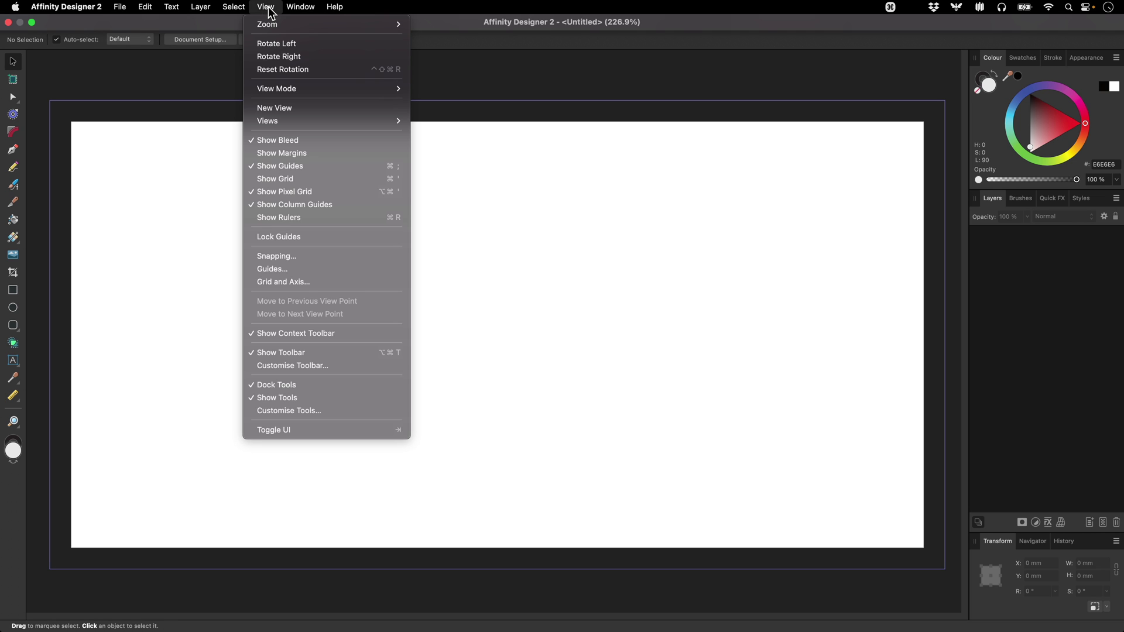
{"action": "left_click", "coordinate": [288, 154]}
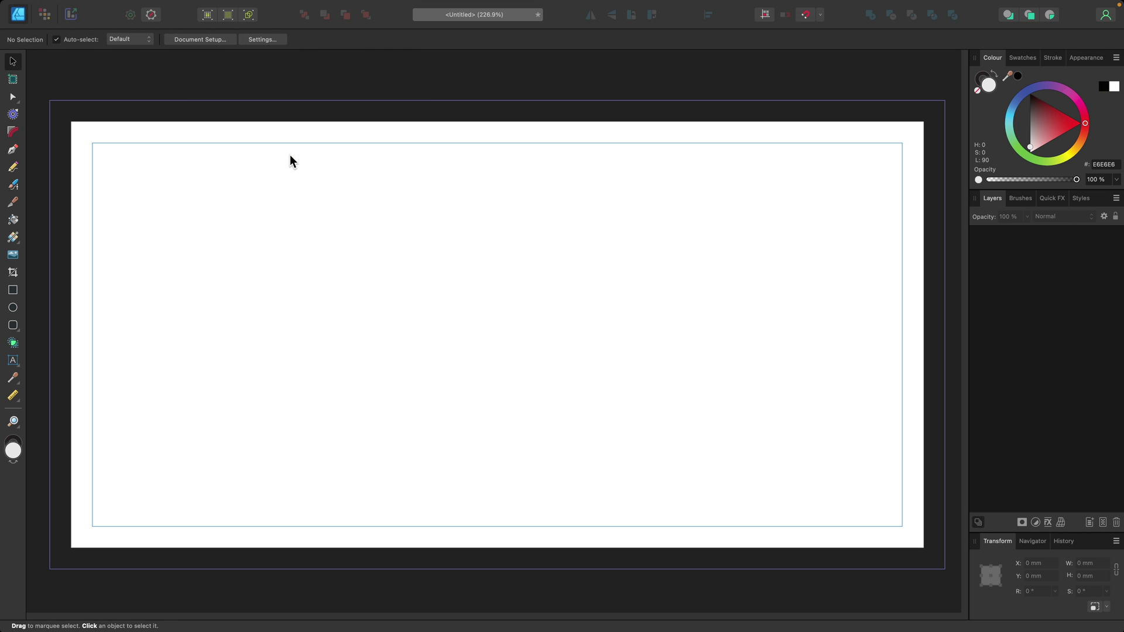